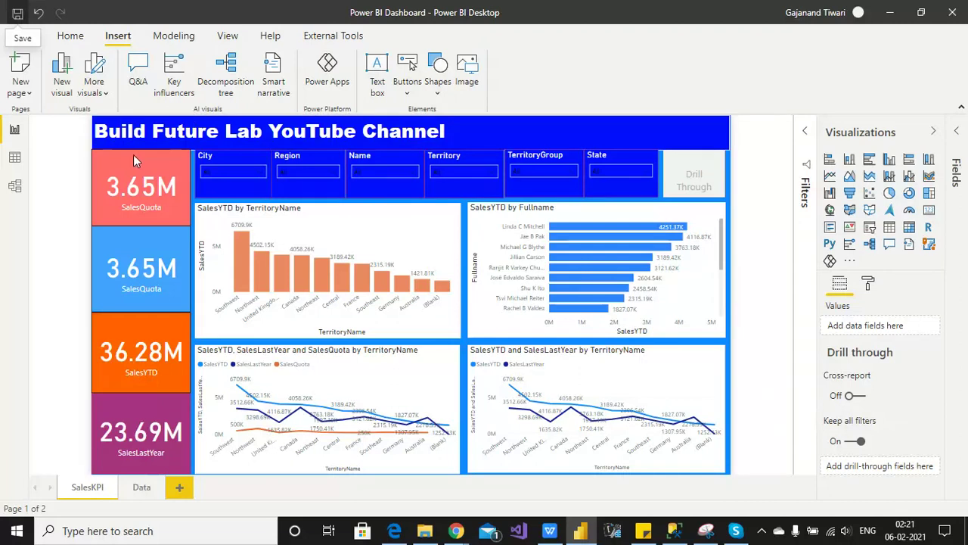
Filter the SalesKPI dashboard by the city Bellevue and reset the City slicer to all cities
left_click(254, 171)
left_click(209, 194)
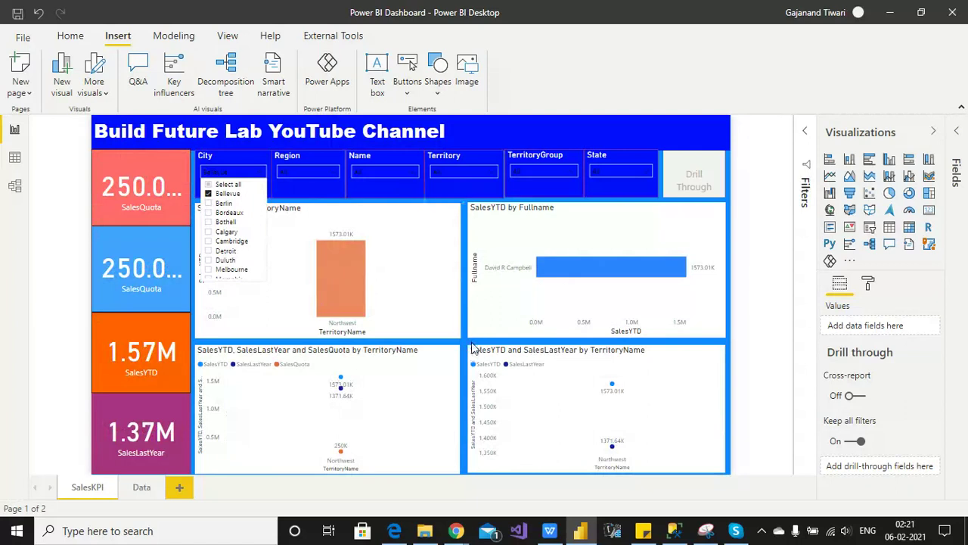
left_click(415, 290)
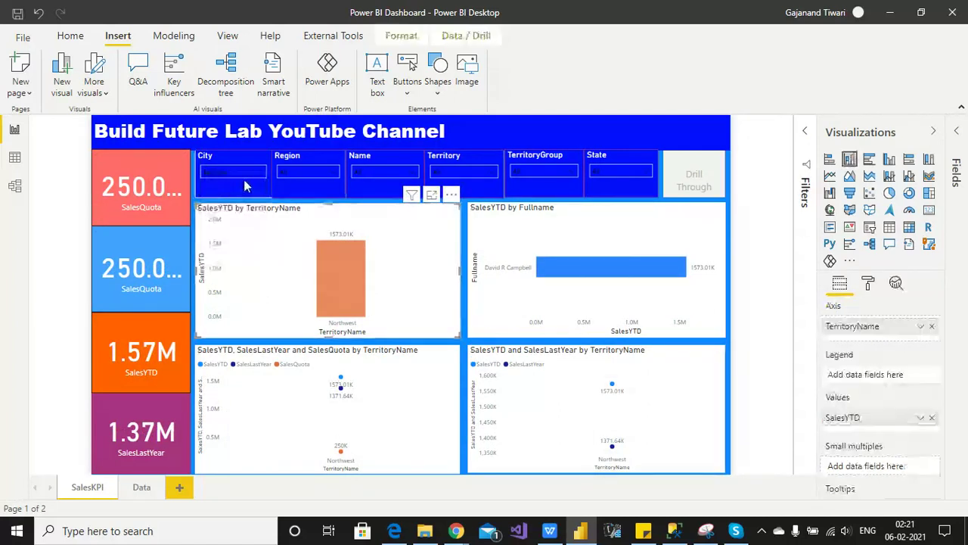
left_click(208, 184)
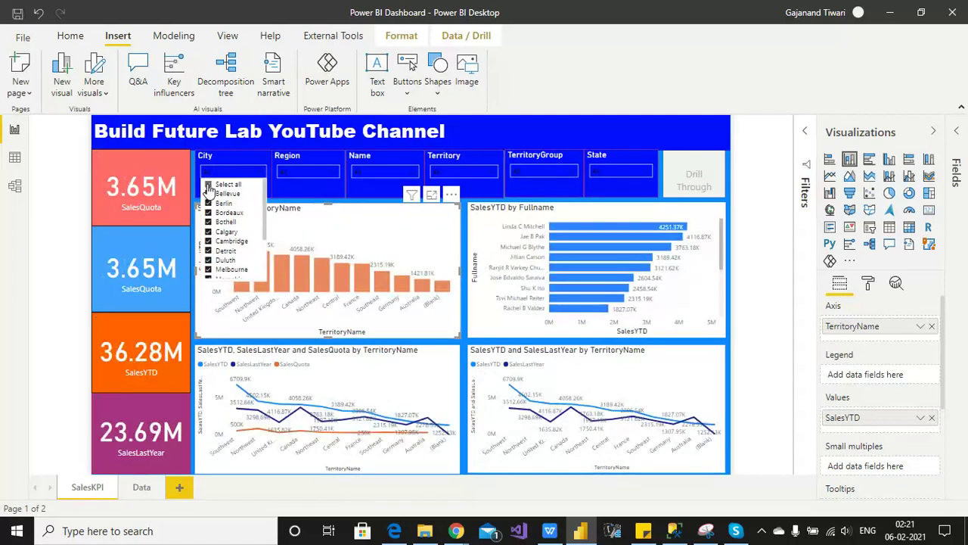
Select the third salesperson in the SalesYTD by Fullname chart, view the details on the Data page, and return to SalesKPI
left_click(619, 246)
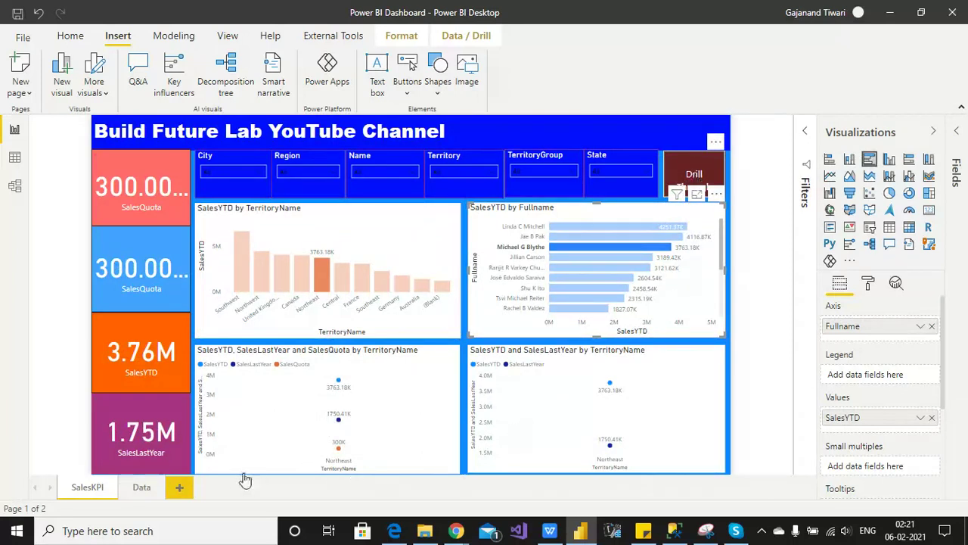
left_click(151, 492)
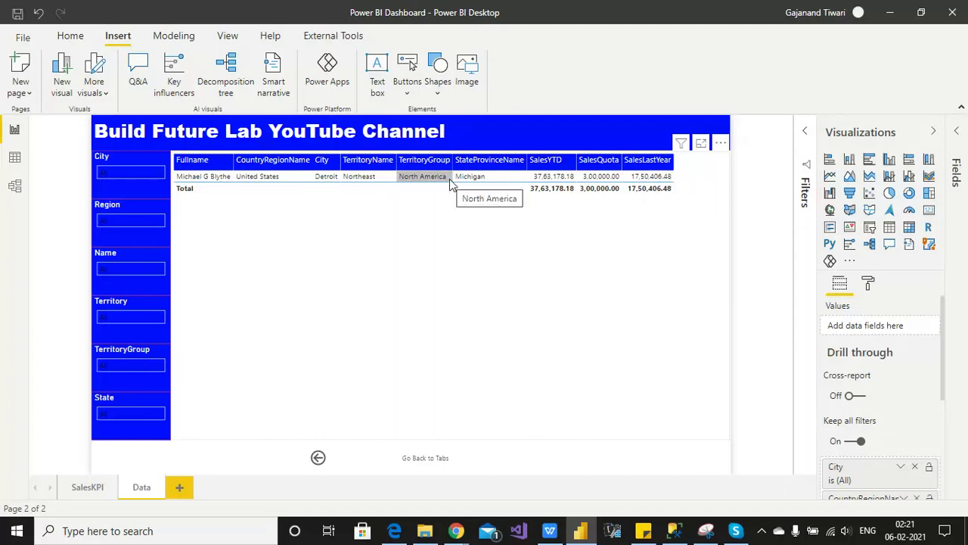
left_click(318, 459, "ctrl")
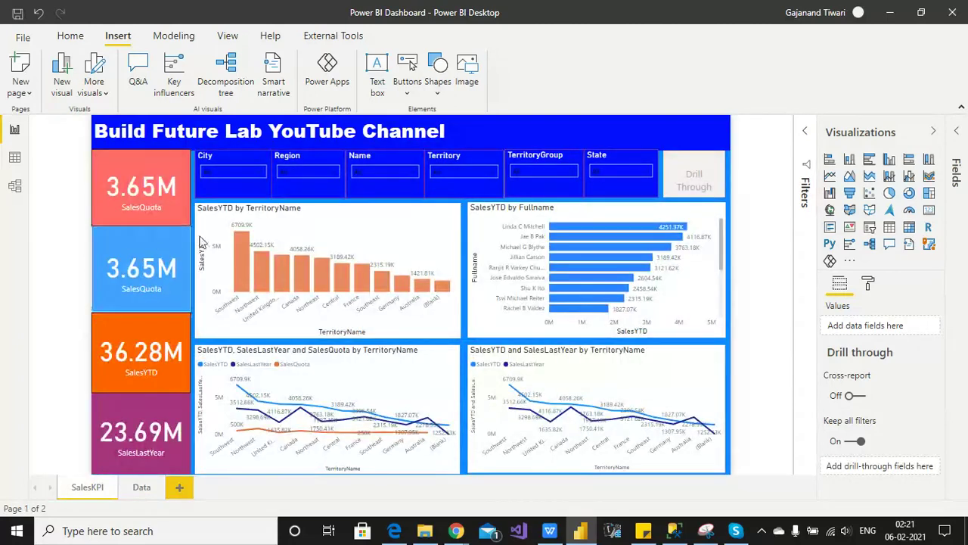
Hide the Data page and add a new report page named Sales
right_click(137, 490)
left_click(158, 478)
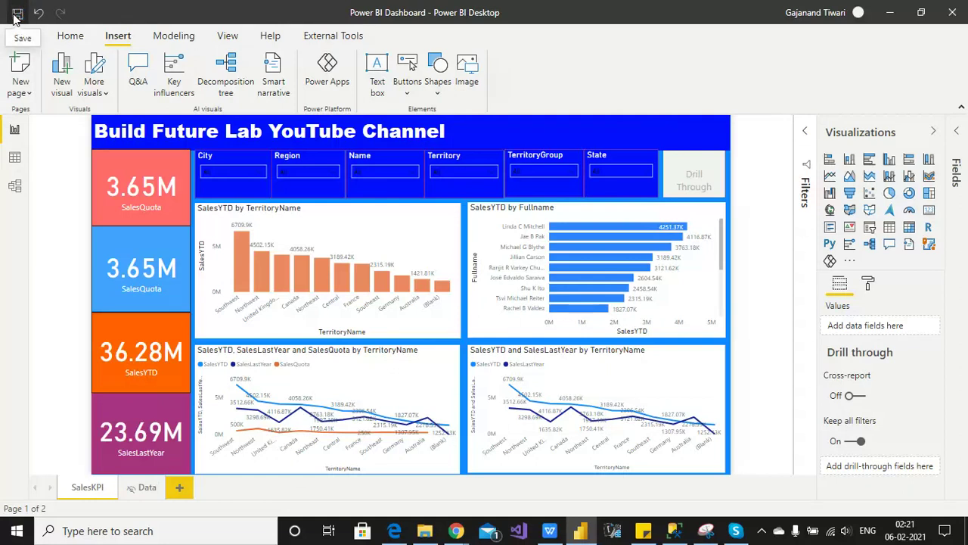
left_click(180, 491)
double_click(199, 492)
type("Sales")
left_click(194, 350)
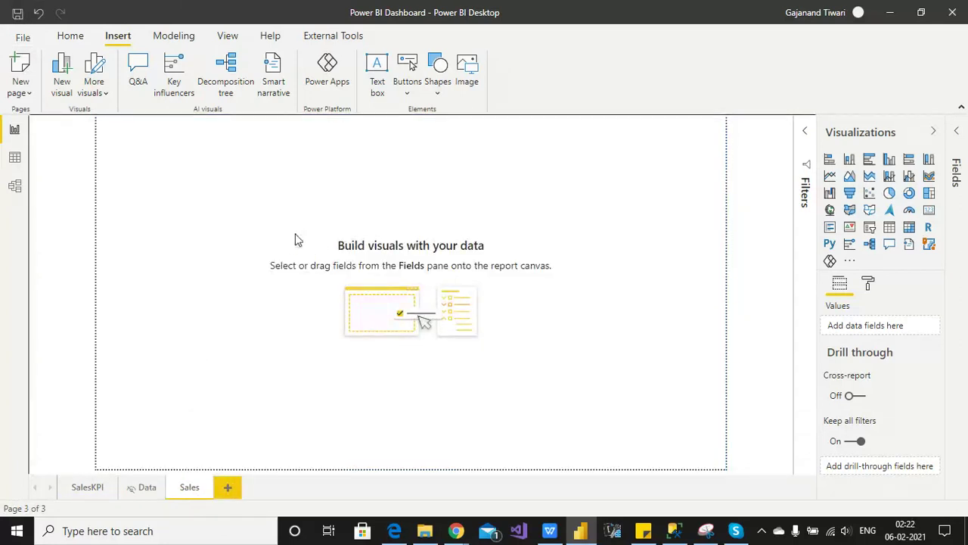
Insert a text box on the Sales page as a header spanning the full page width
left_click(380, 87)
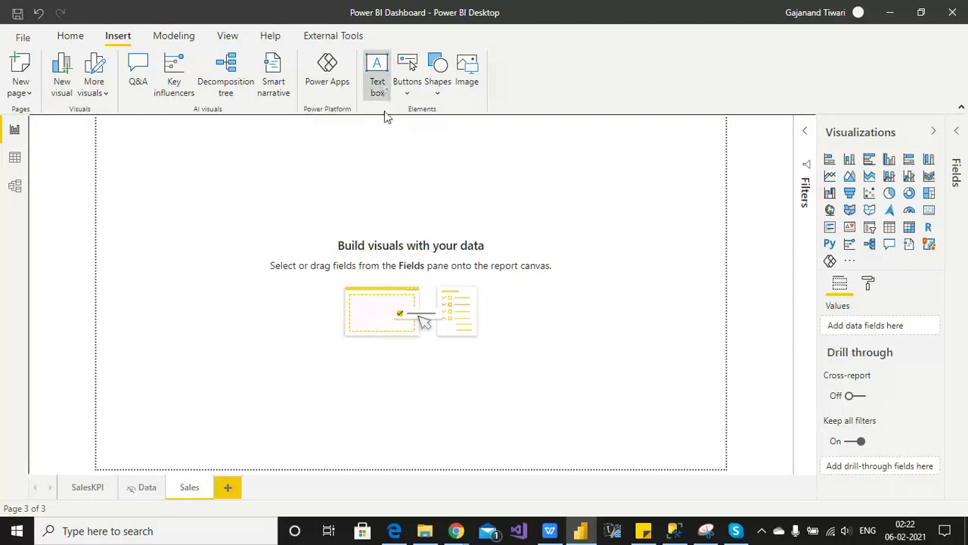
left_click_drag(237, 249, 726, 160)
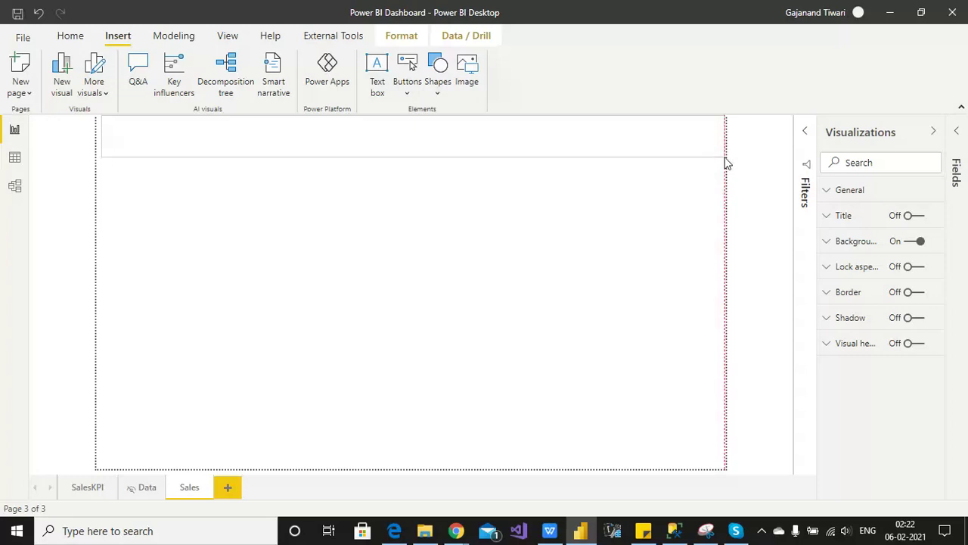
left_click(452, 134)
left_click_drag(103, 136, 94, 136)
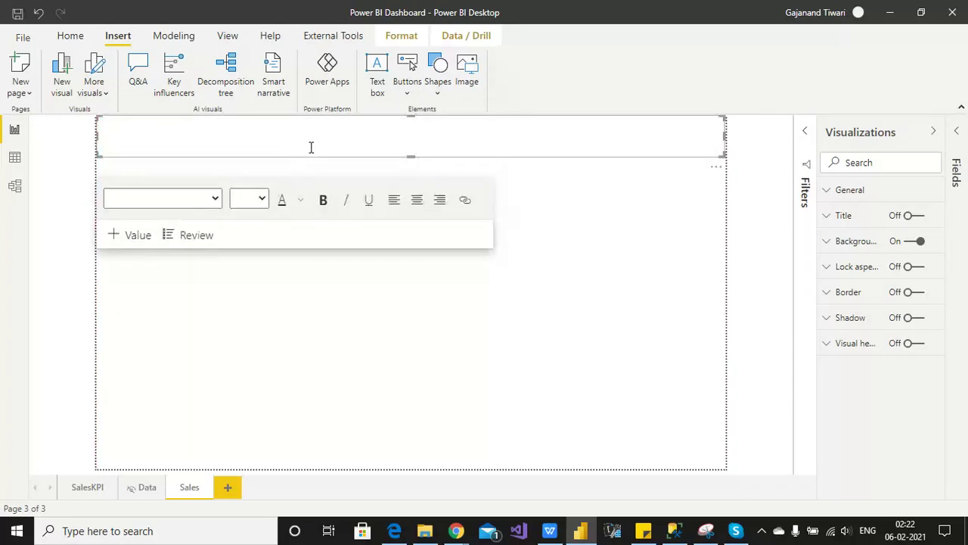
Set the empty header text box's font to Calibri and change its font size
left_click(215, 199)
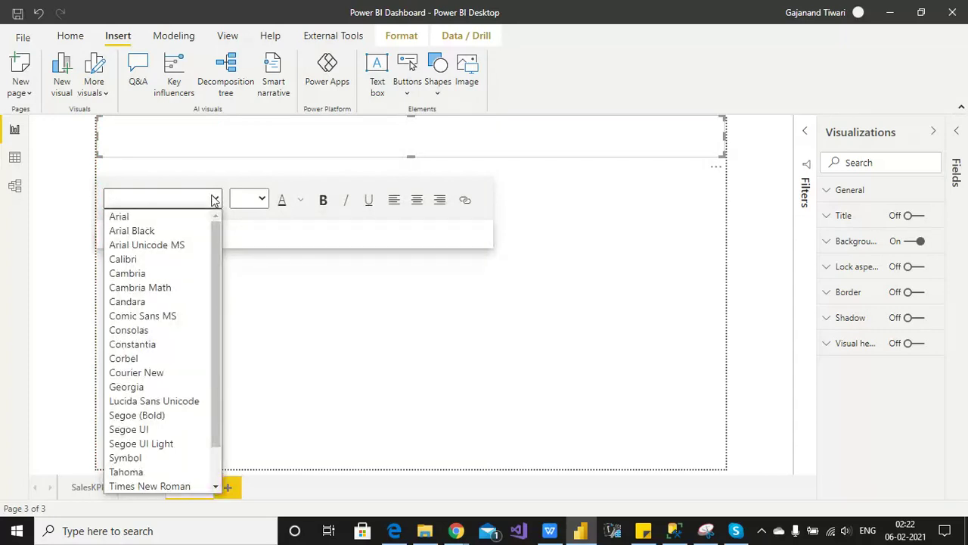
left_click(144, 261)
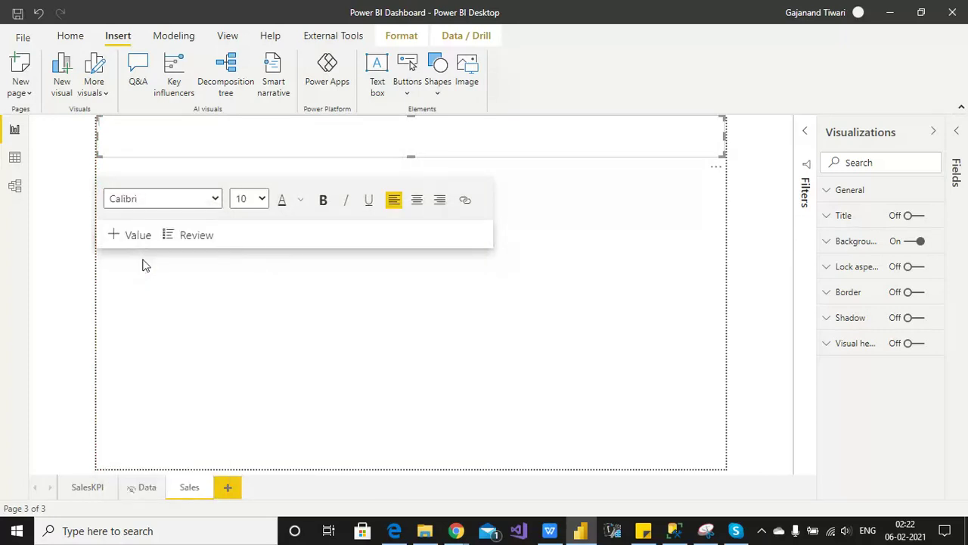
left_click(261, 199)
left_click(249, 372)
Copy the title "Build Future Lab YouTube Channel" from the SalesKPI page into the header text box on the Sales page
left_click(84, 486)
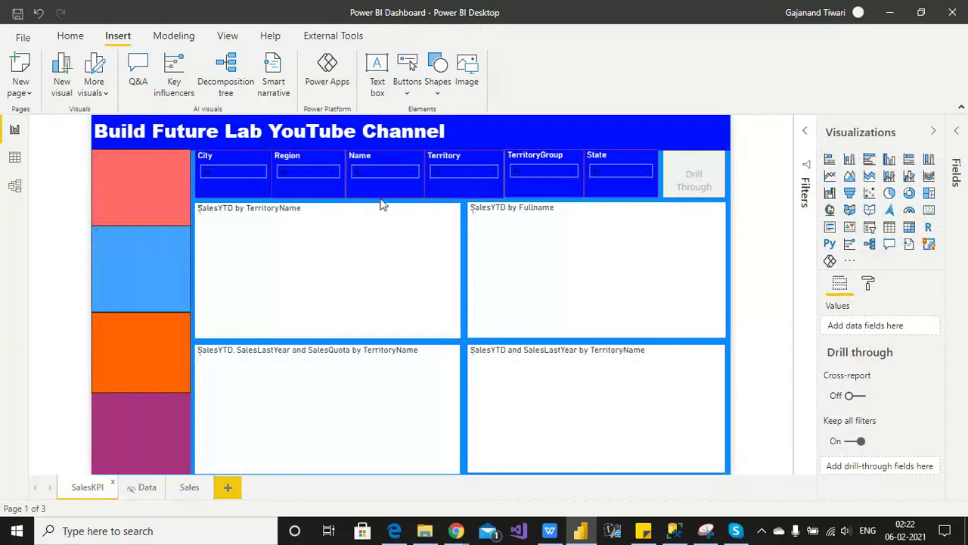
left_click_drag(462, 131, 92, 132)
key("ctrl+c")
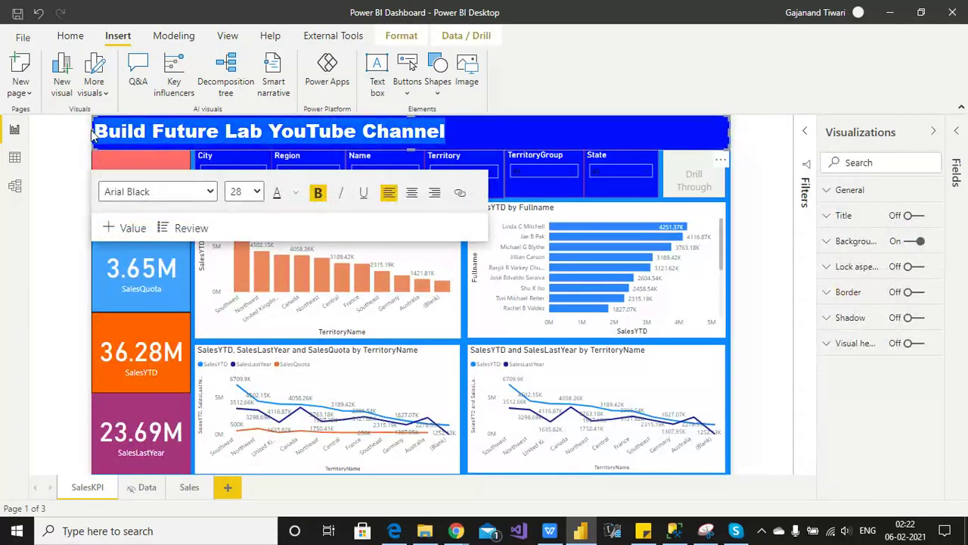
left_click(189, 487)
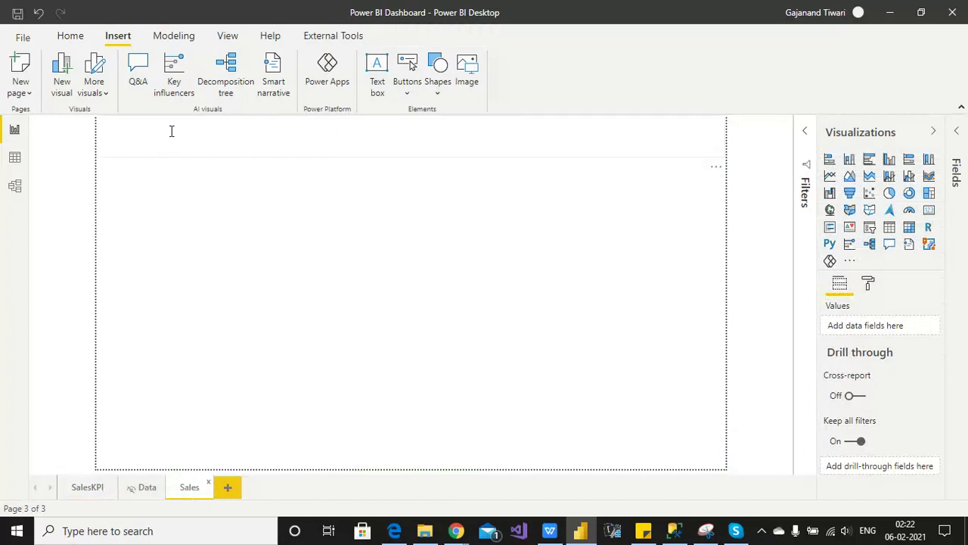
left_click(171, 132)
key("ctrl+v")
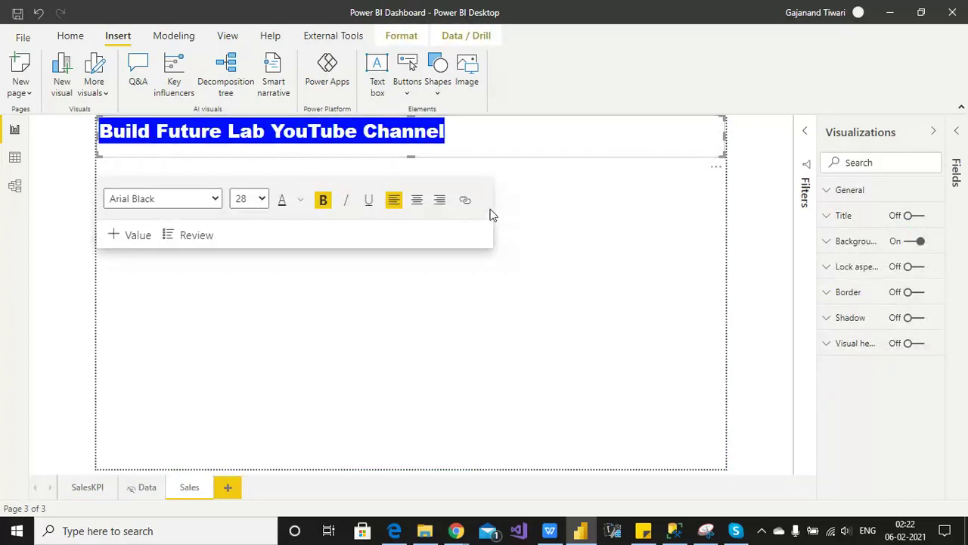
Set the header text box's background to a medium shade of the dark blue theme color
left_click(612, 220)
left_click(558, 158)
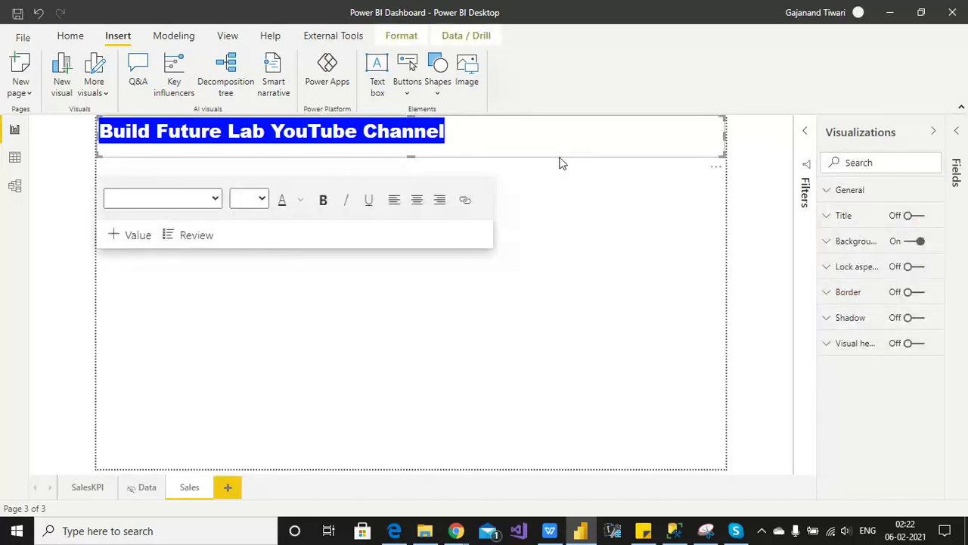
left_click(863, 243)
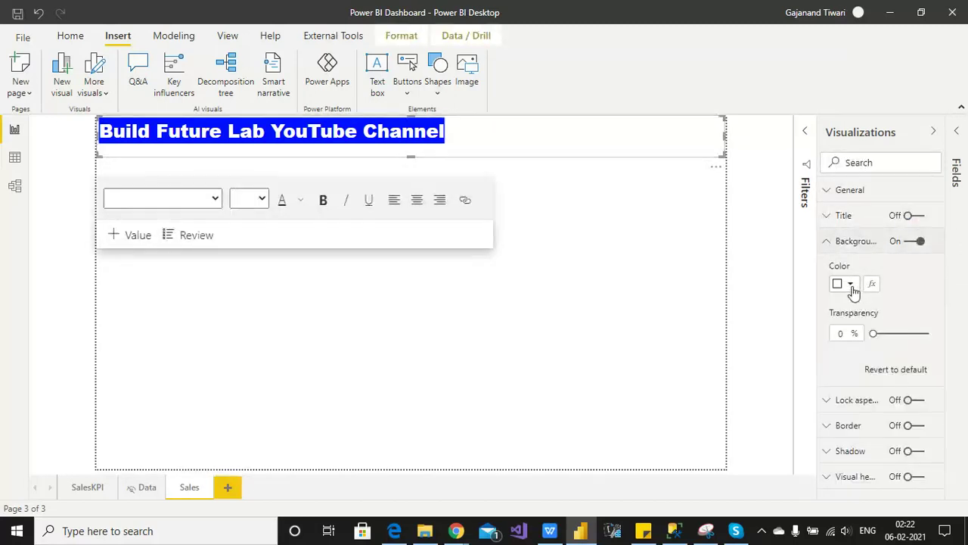
left_click(852, 286)
left_click(865, 367)
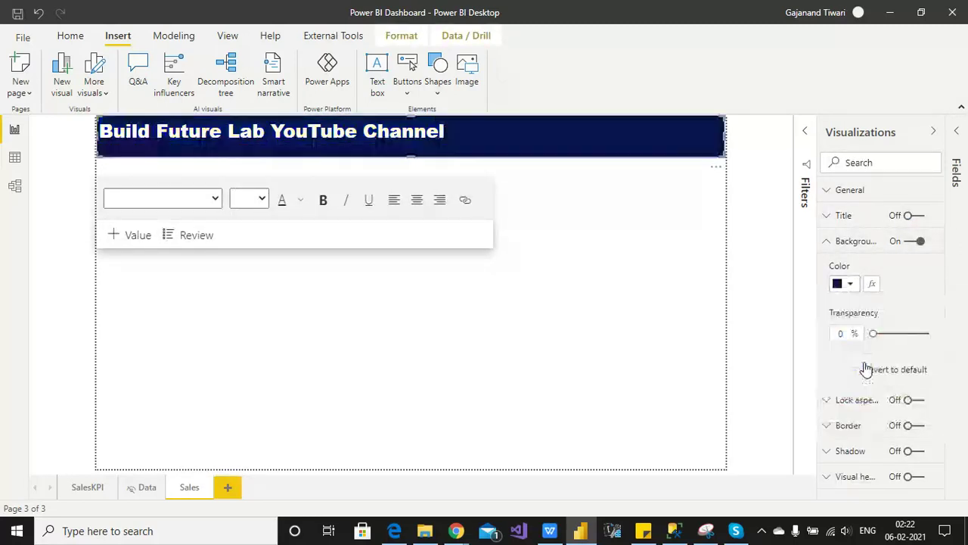
left_click(850, 285)
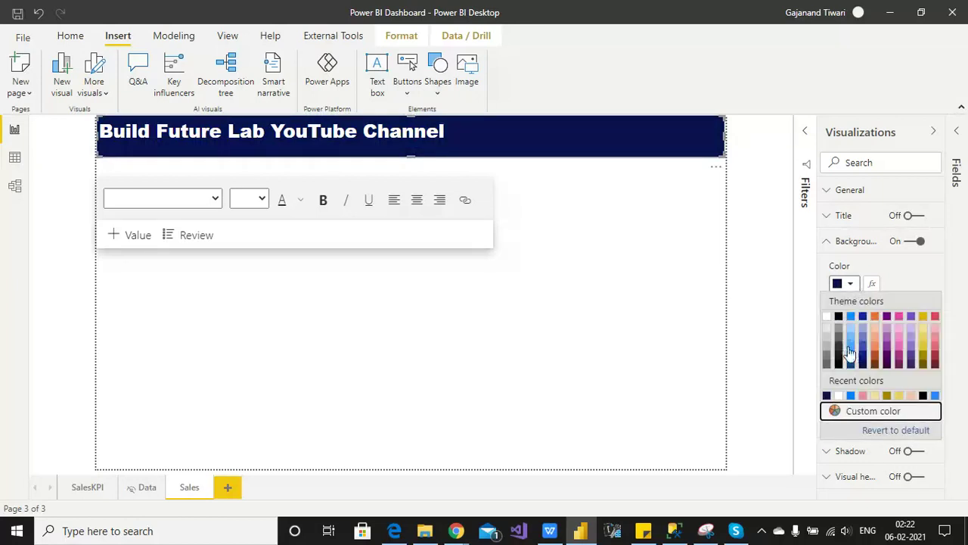
left_click(864, 353)
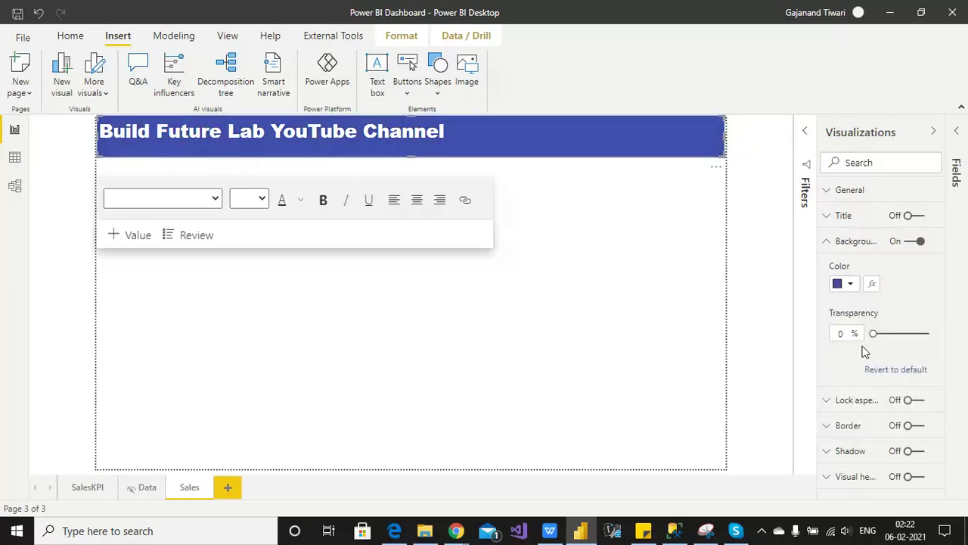
Reduce the header text box's height so it fits closely around the title
left_click(357, 282)
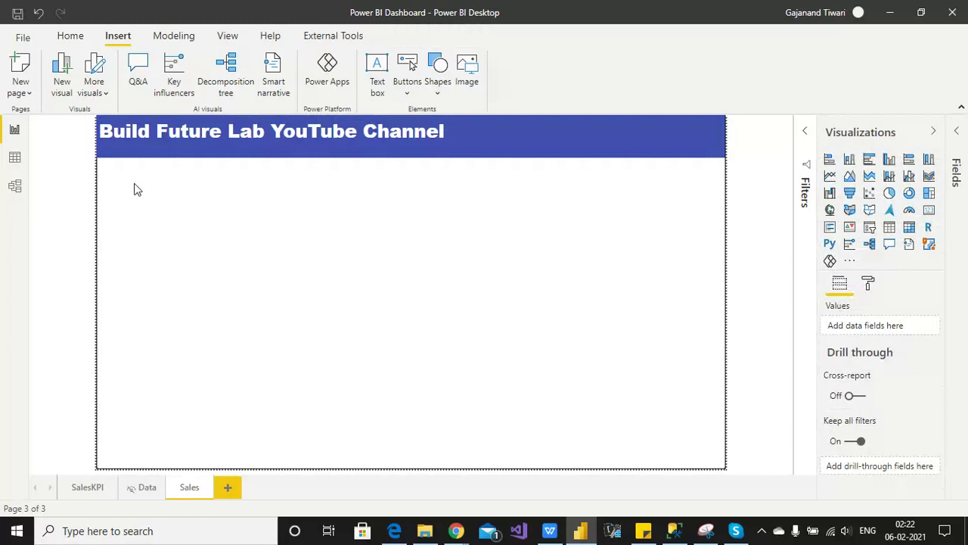
left_click(318, 152)
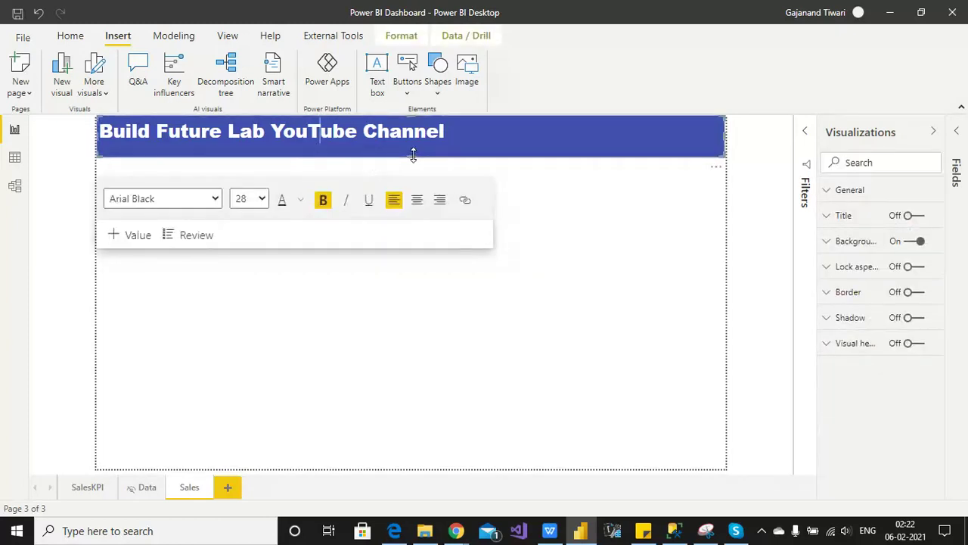
left_click_drag(412, 151, 414, 151)
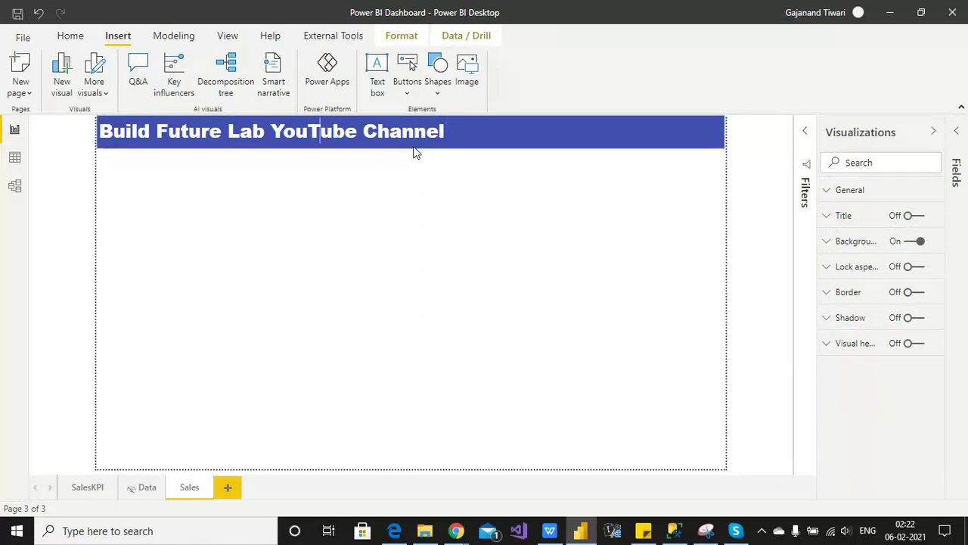
left_click(125, 227)
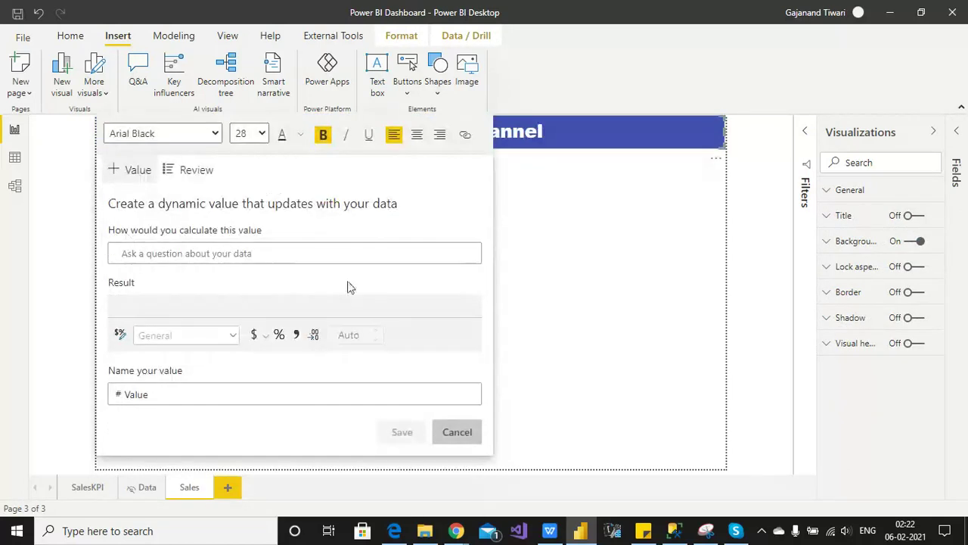
left_click(610, 279)
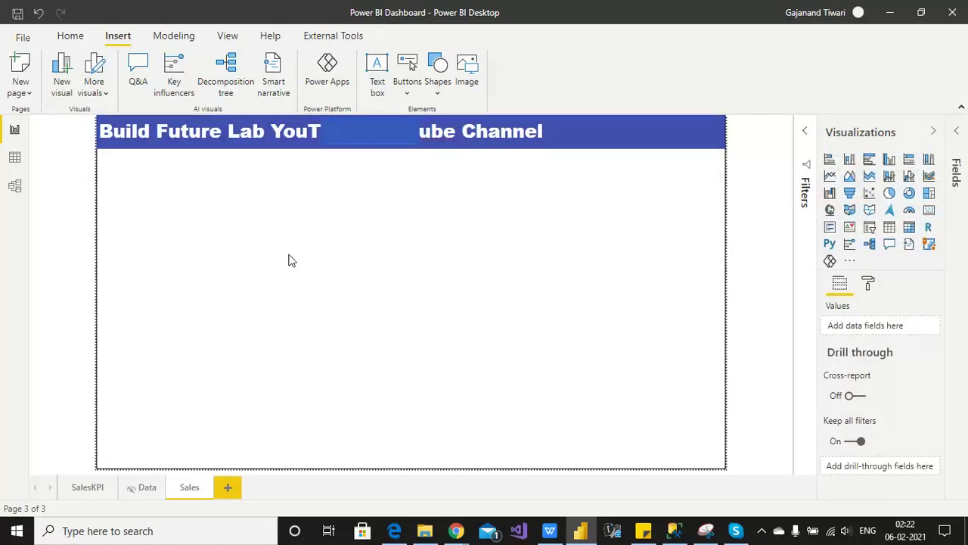
left_click(404, 144)
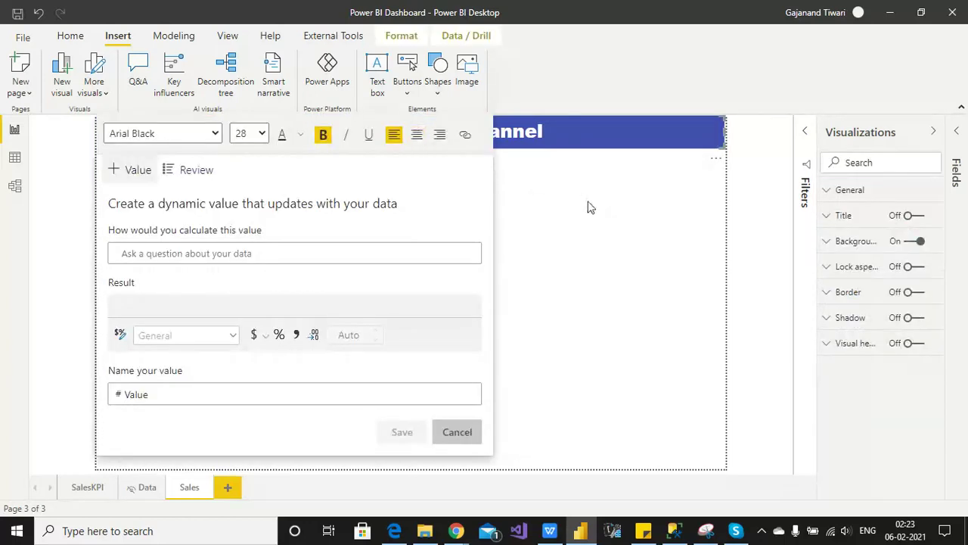
left_click(584, 205)
left_click(427, 132)
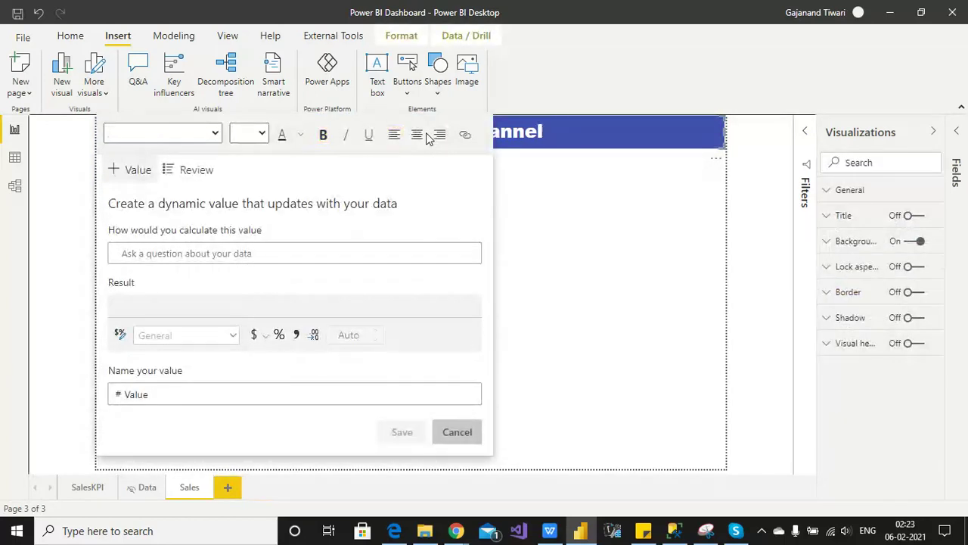
left_click(573, 218)
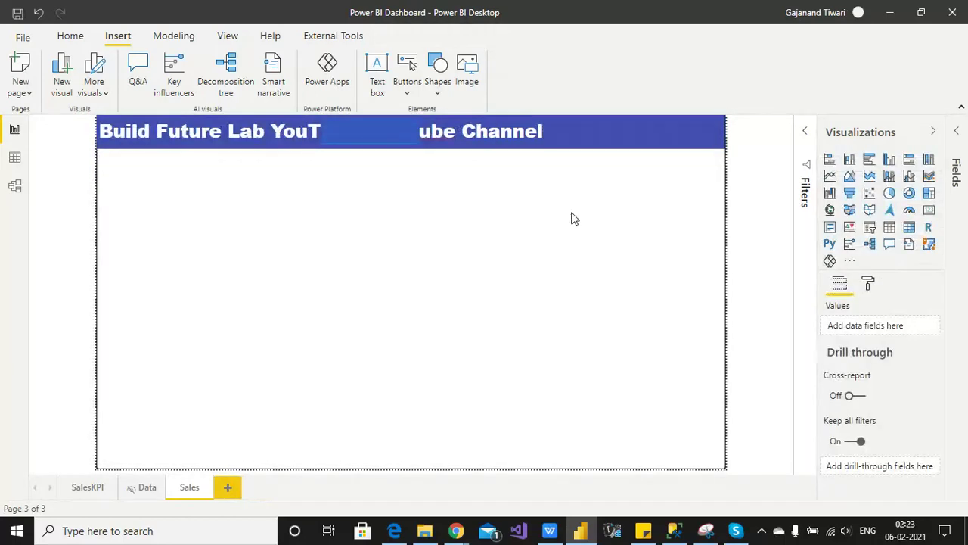
left_click(381, 146)
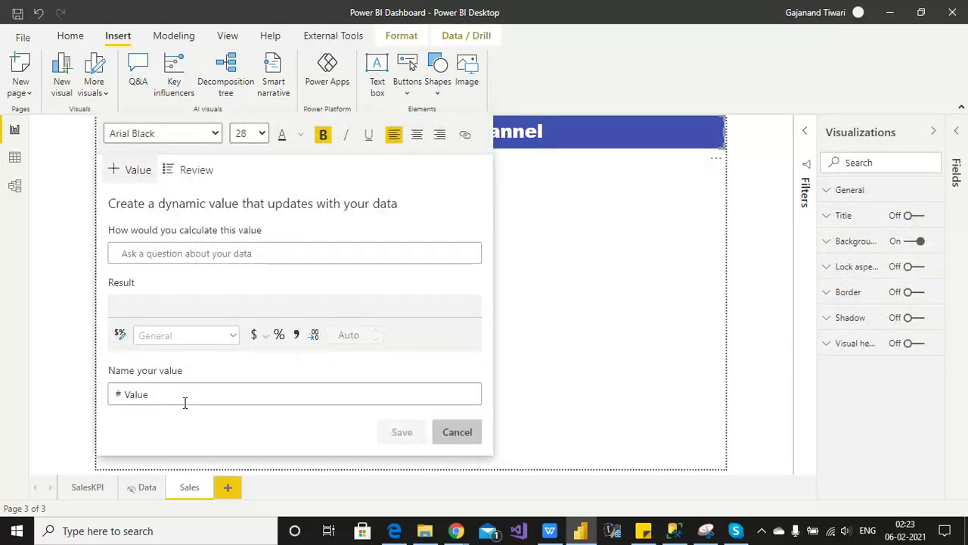
double_click(159, 394)
key("BackSpace")
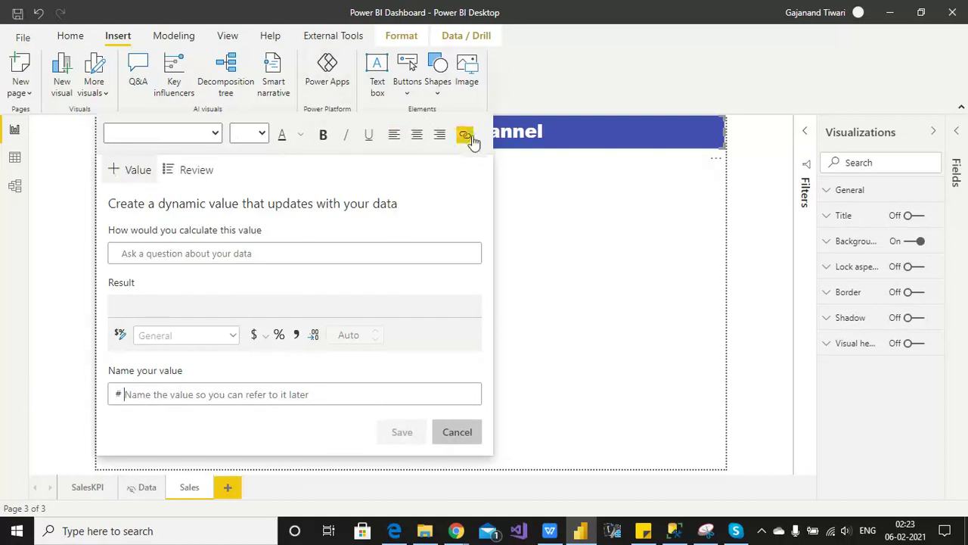
left_click(441, 128)
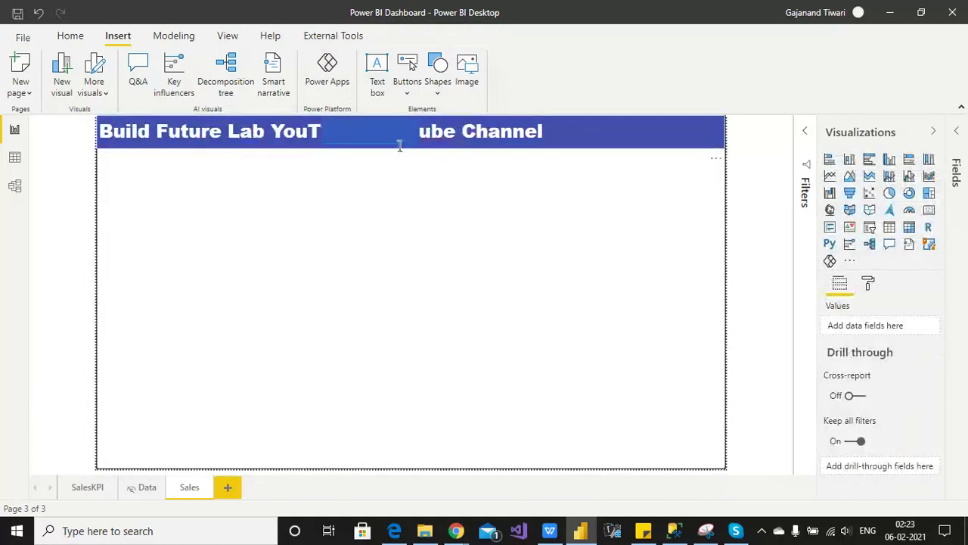
Delete the blank dynamic-value gap inside the word "YouTube" in the header title and close the review of narrative values
left_click_drag(424, 138, 316, 151)
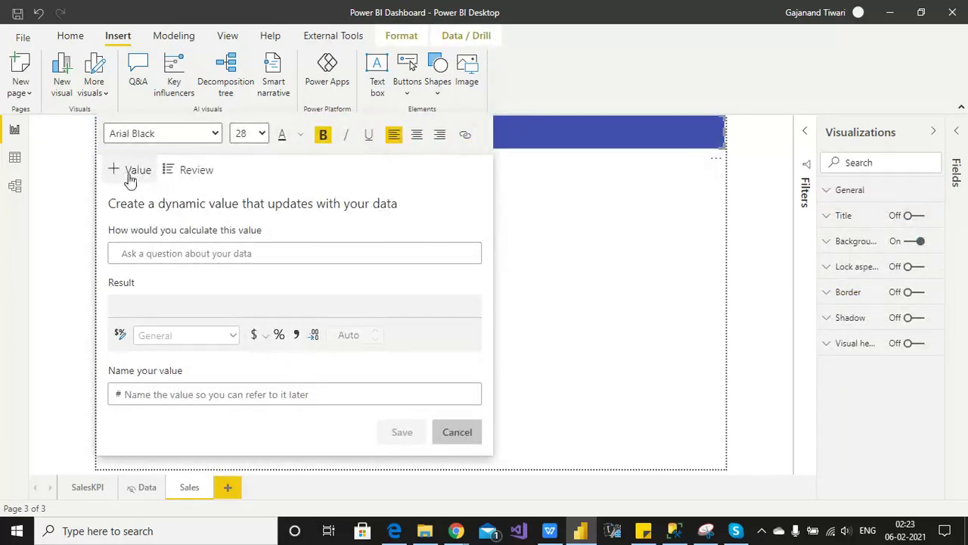
left_click(185, 169)
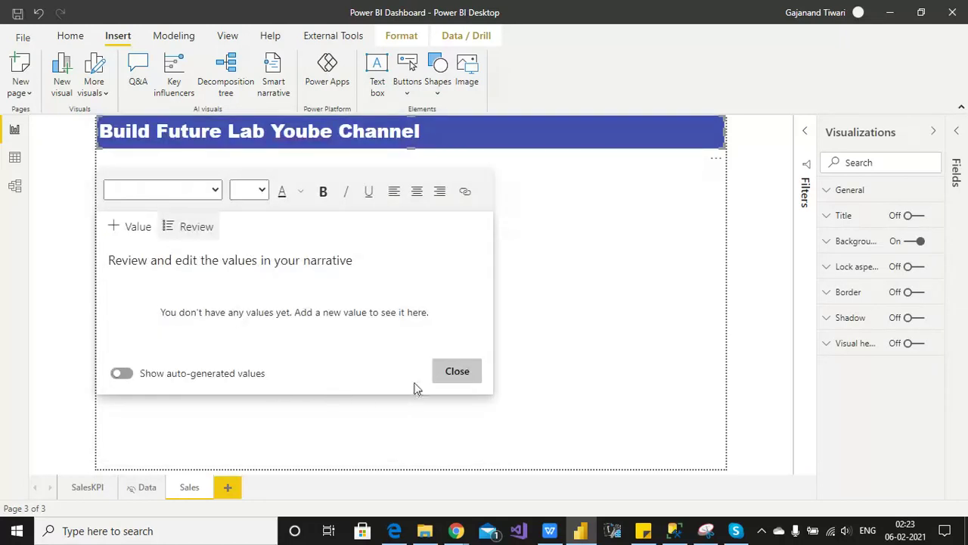
left_click(123, 374)
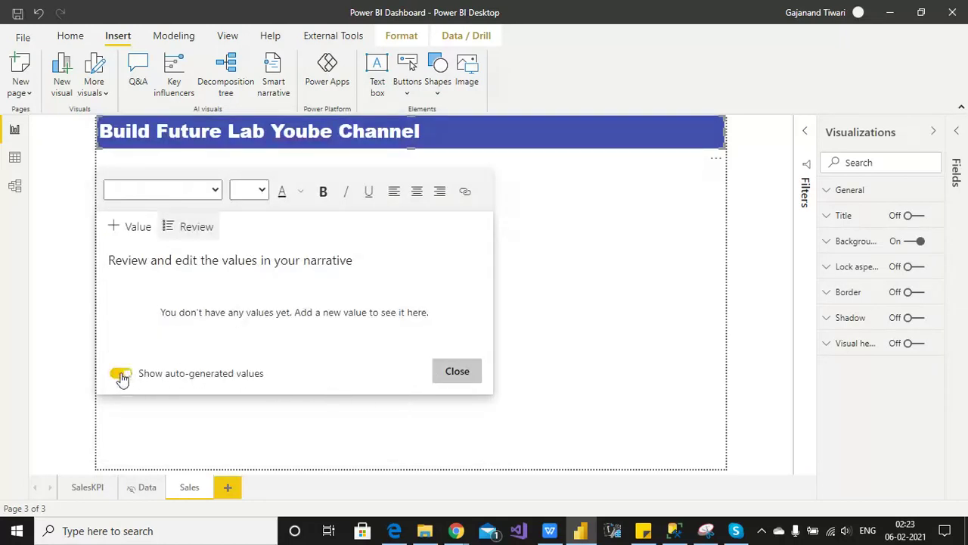
left_click(117, 375)
left_click(457, 371)
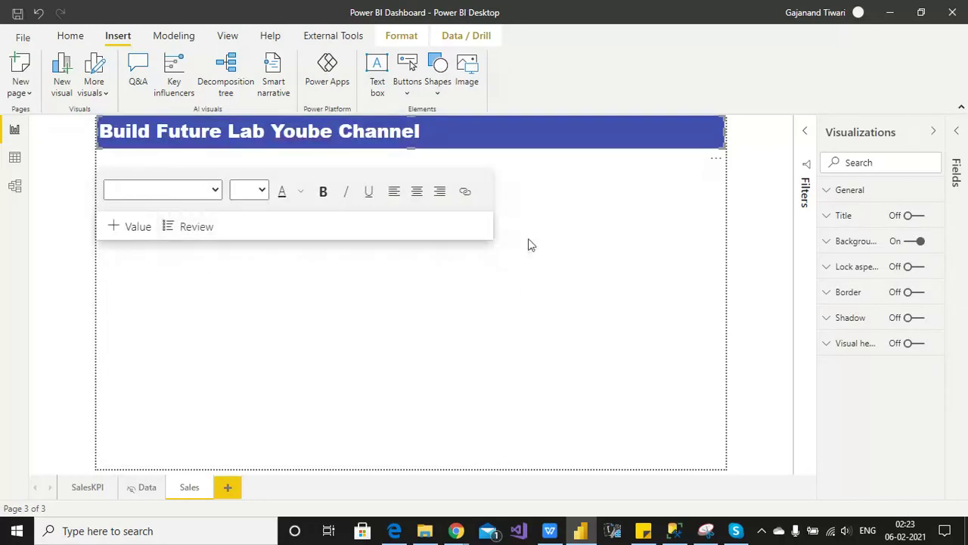
left_click(528, 196)
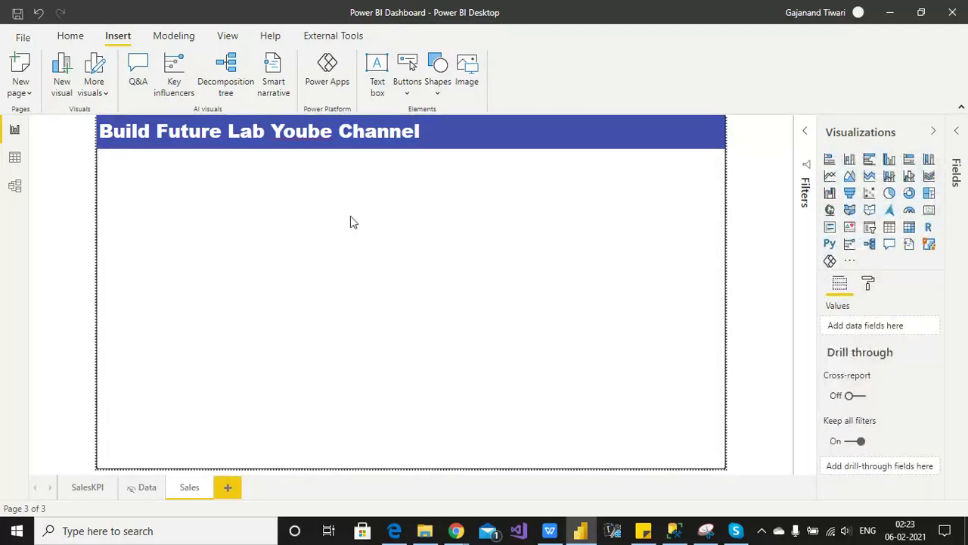
Insert the missing letters "Tu" so the header title reads "Build Future Lab YouTube Channel"
left_click(309, 132)
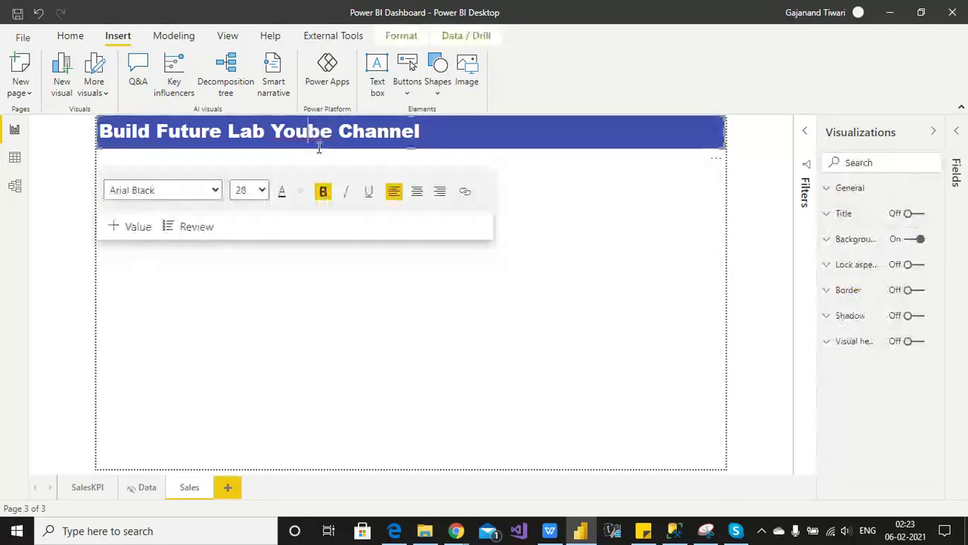
type("T")
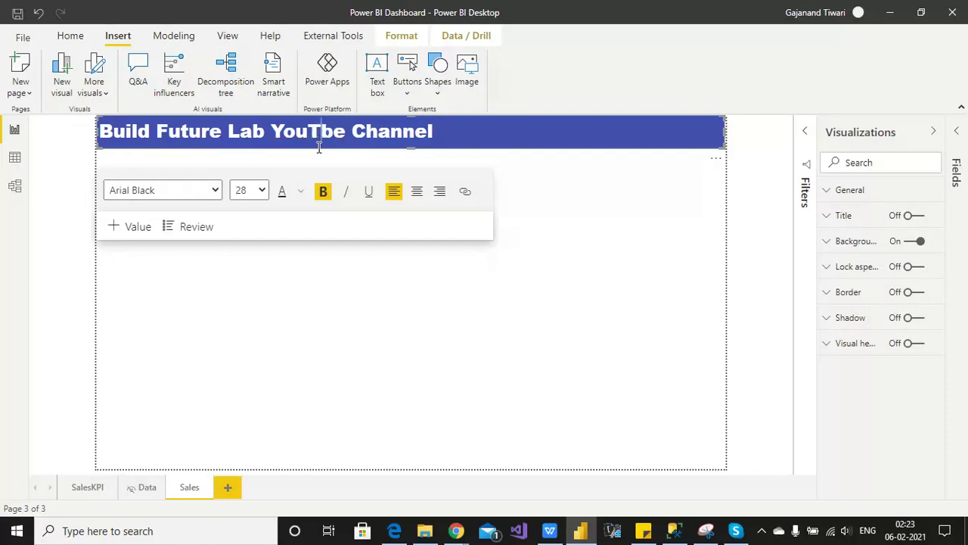
type("u")
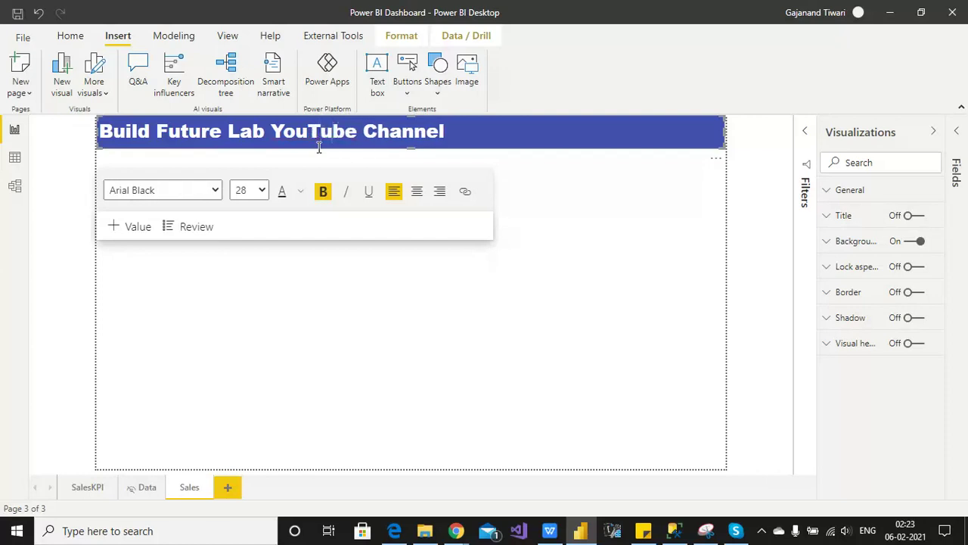
left_click(514, 279)
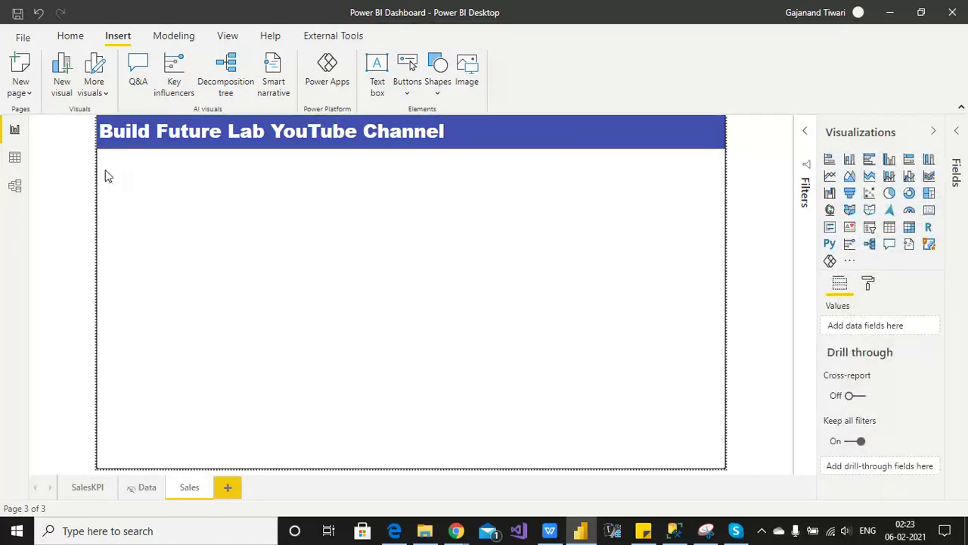
left_click_drag(104, 128, 239, 123)
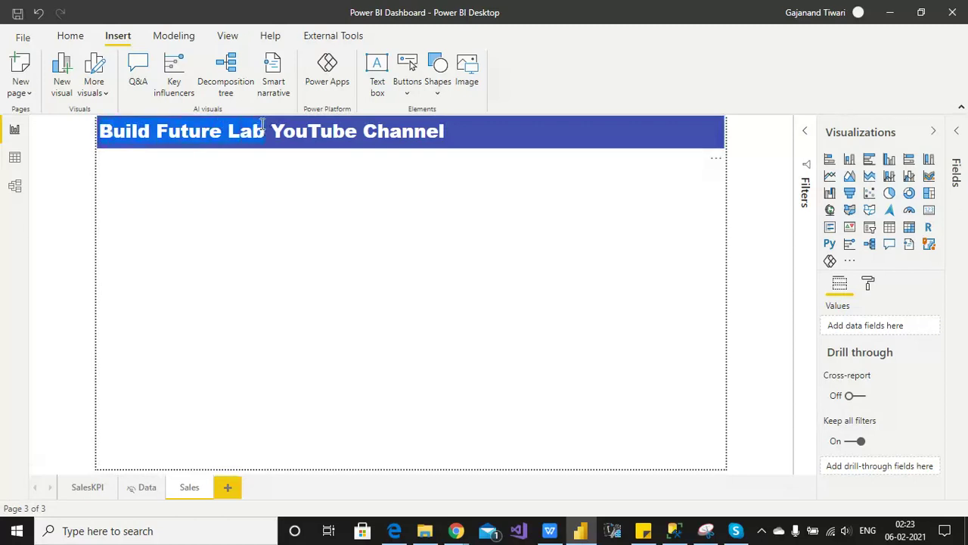
left_click(295, 298)
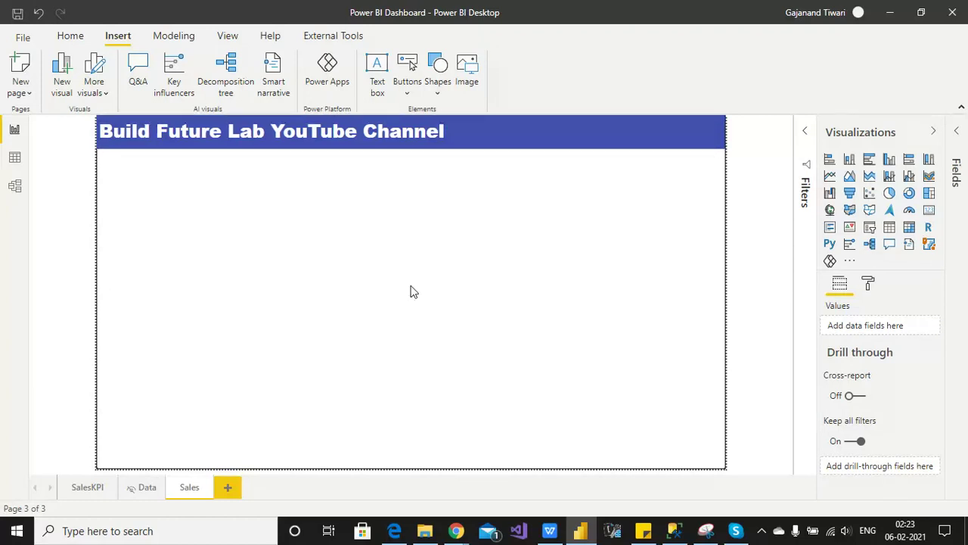
Add a Card visual to the Sales page, shrink it to a small tile and move it into the empty area below the header
left_click(928, 210)
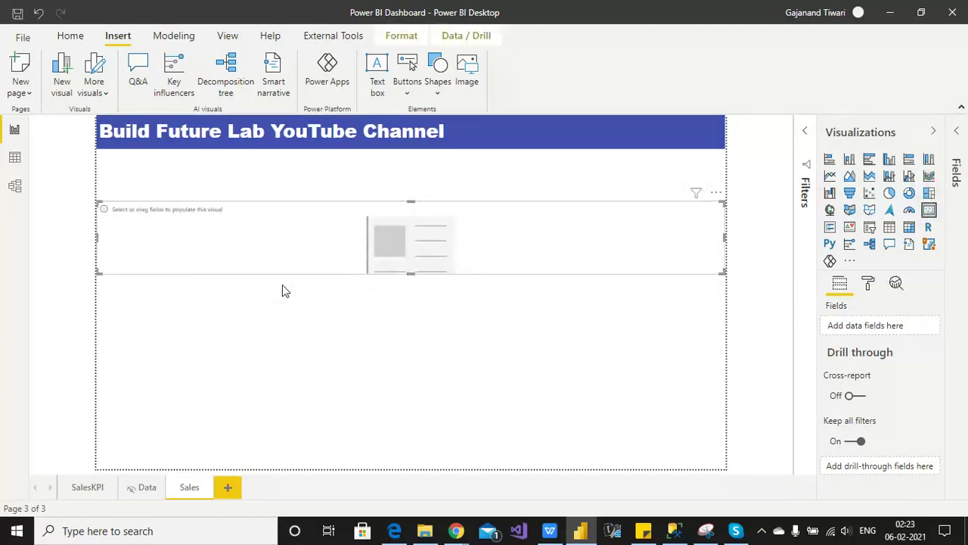
left_click_drag(726, 279, 183, 278)
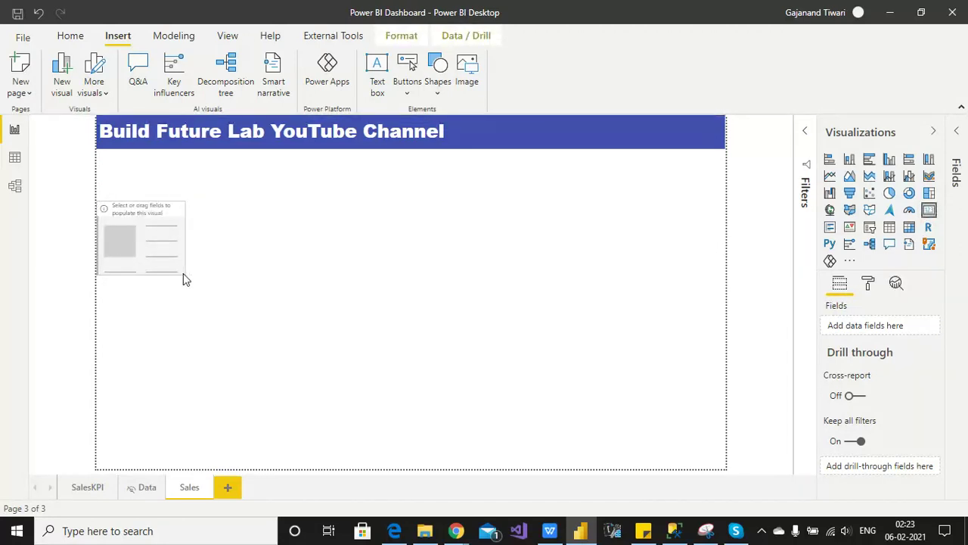
left_click_drag(125, 245, 237, 270)
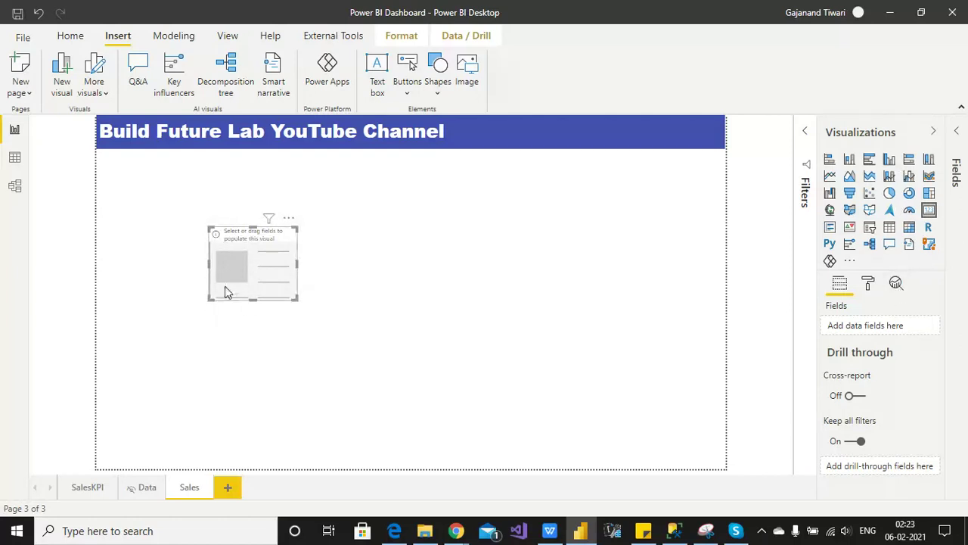
Assign the SalesYTD field from Query1 to the card and enlarge the card slightly
left_click(958, 133)
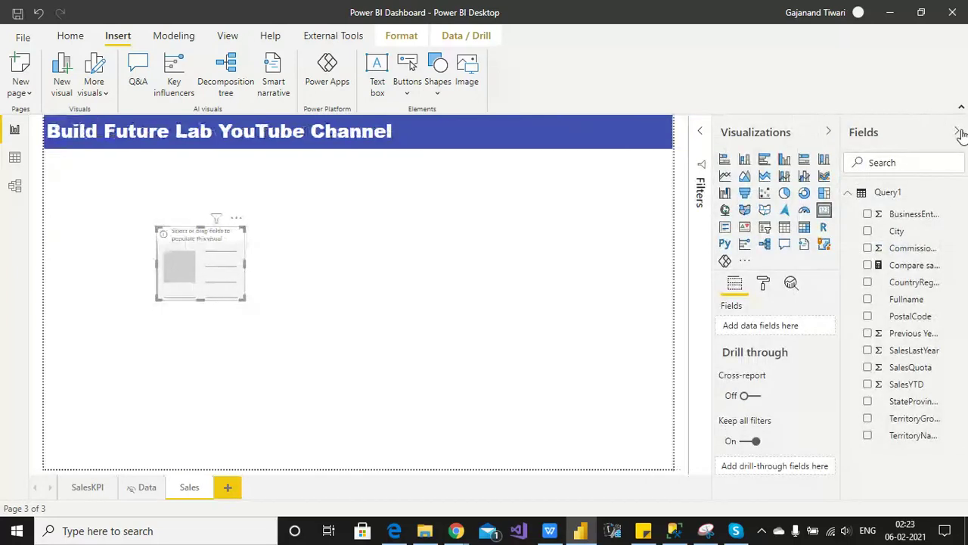
left_click(867, 300)
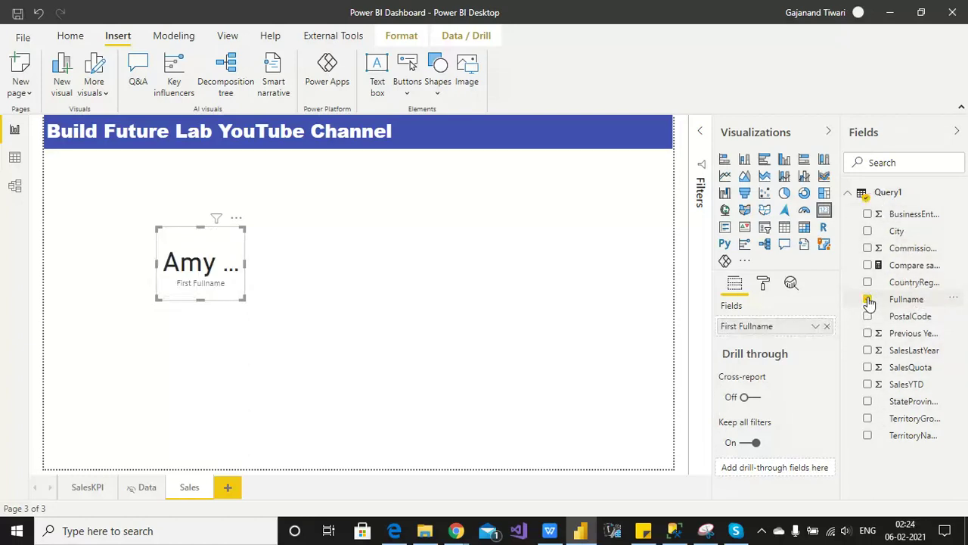
left_click(867, 300)
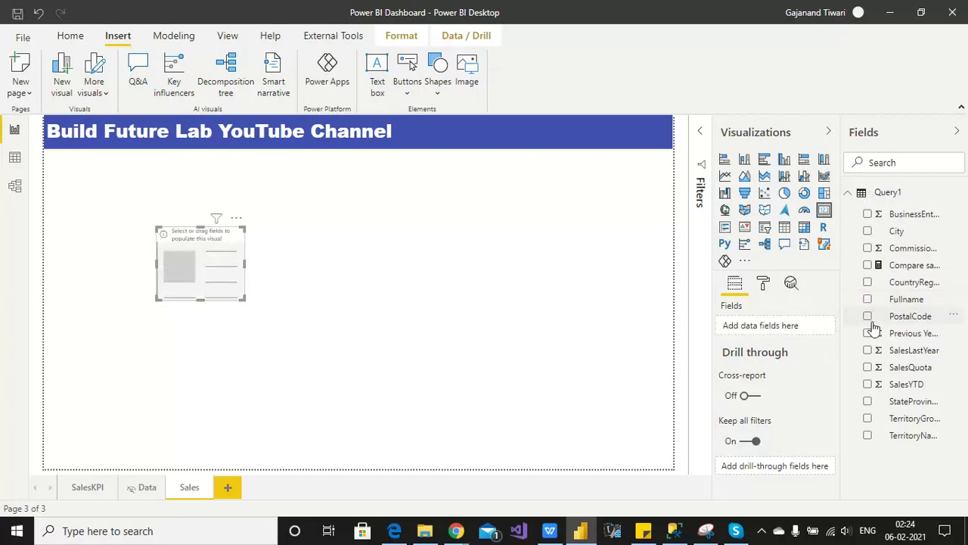
left_click(868, 385)
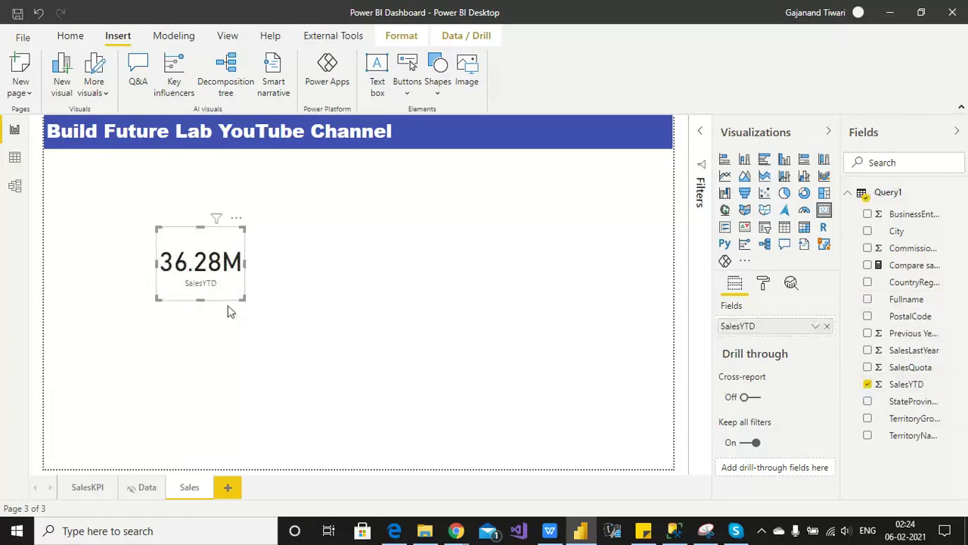
left_click_drag(241, 297, 257, 310)
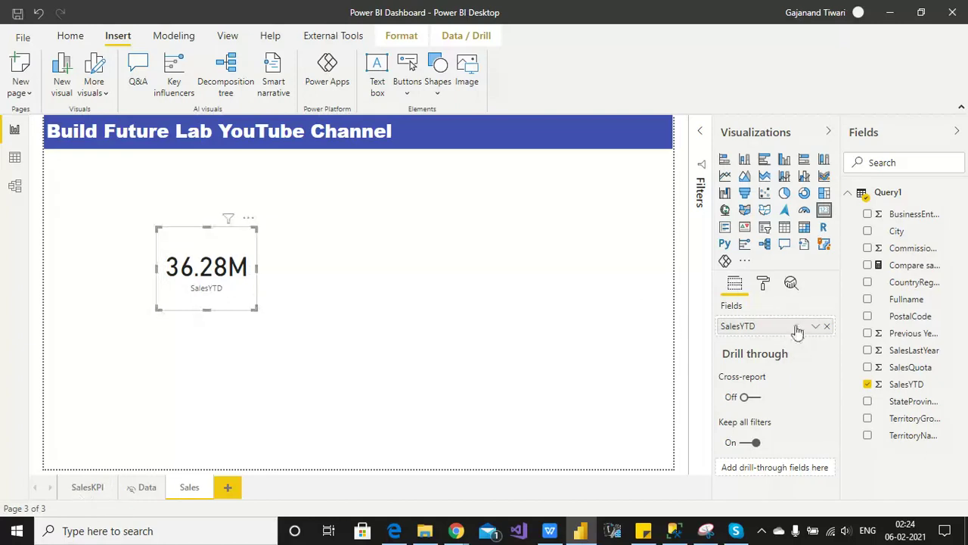
Set the SalesYTD card's data label color to white
left_click(763, 286)
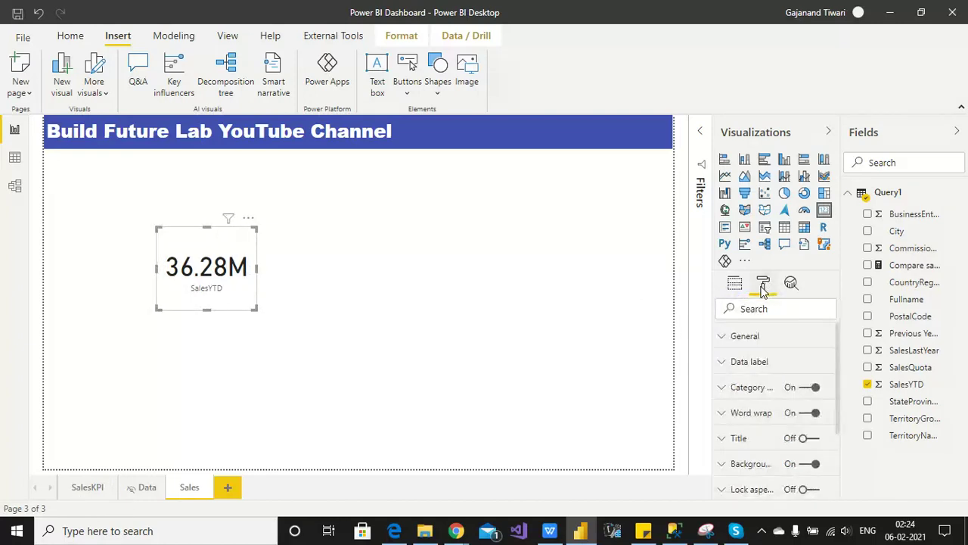
left_click(748, 362)
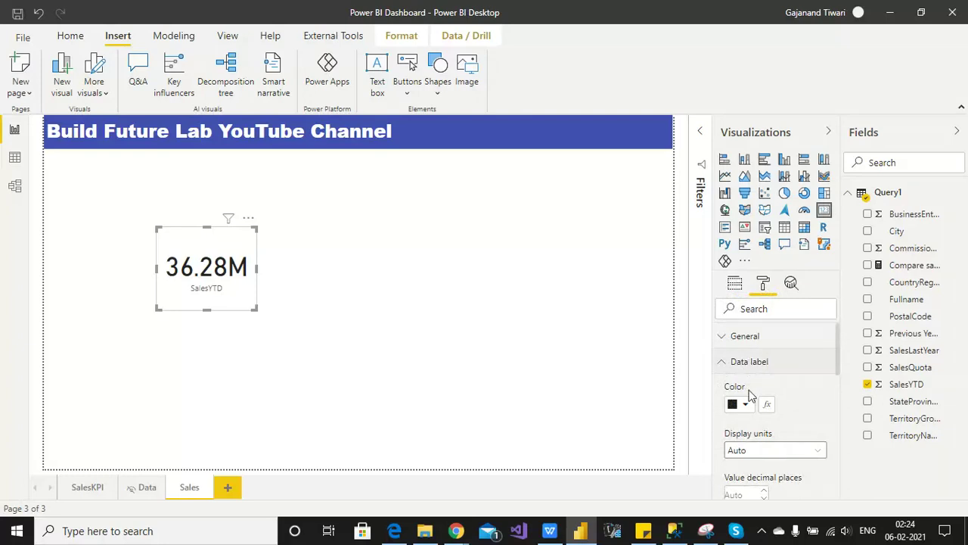
left_click(747, 404)
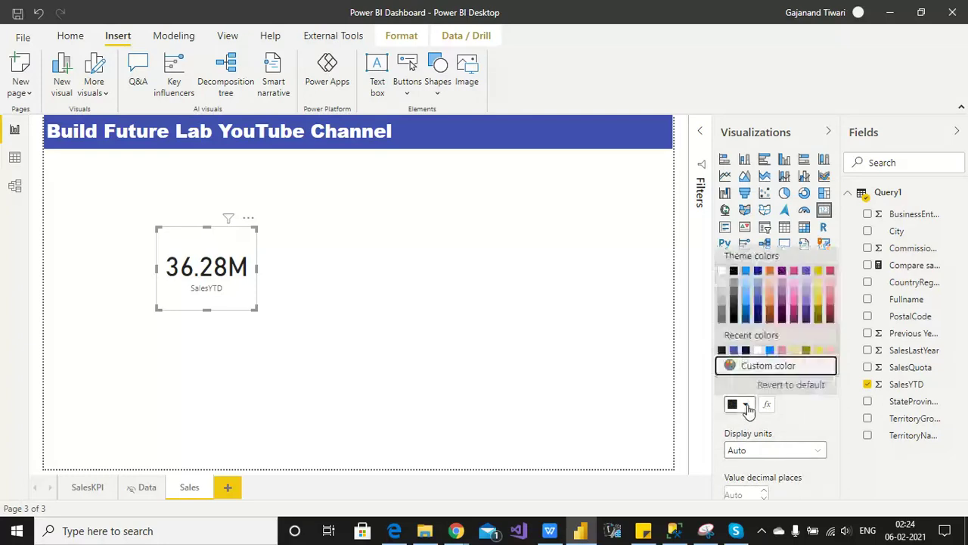
left_click(725, 276)
left_click(725, 362)
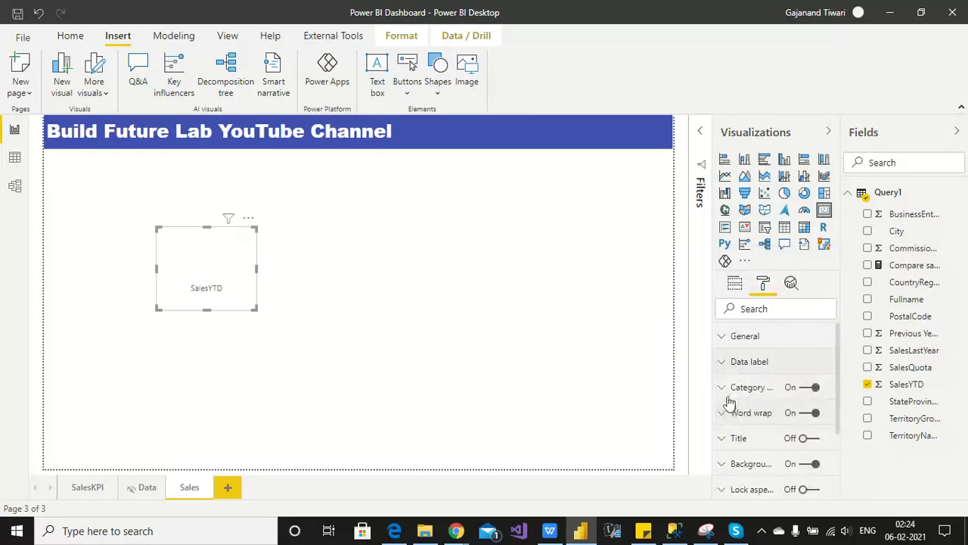
Set the SalesYTD card's category label color to white
left_click(724, 388)
left_click(746, 431)
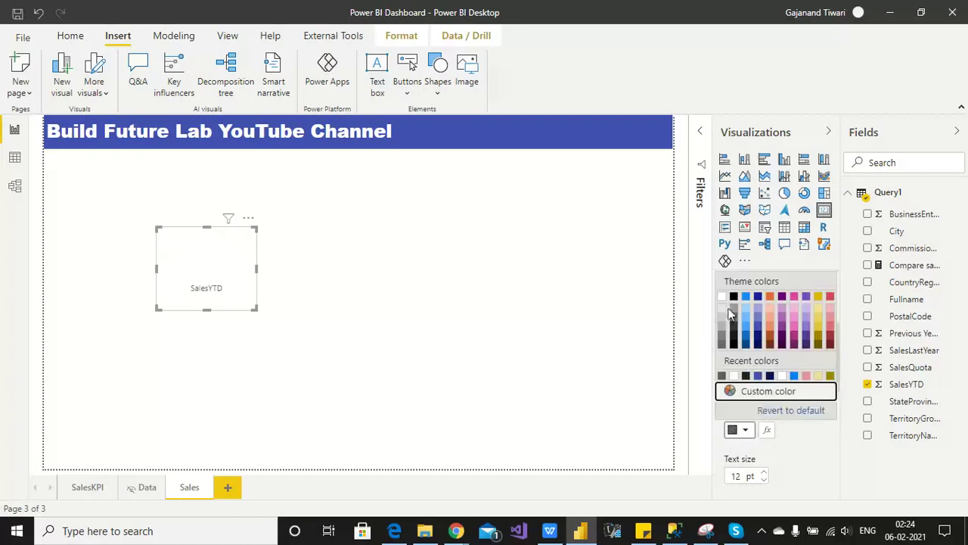
left_click(722, 298)
left_click(723, 388)
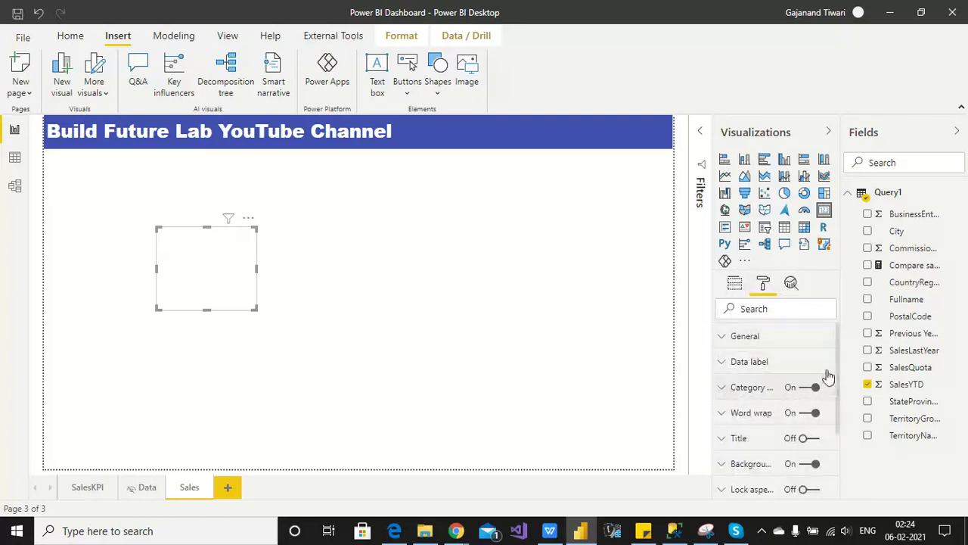
Set the card's background to the header's medium shade of dark blue and move the card directly beneath the header at the page's left edge
left_click_drag(837, 351, 847, 396)
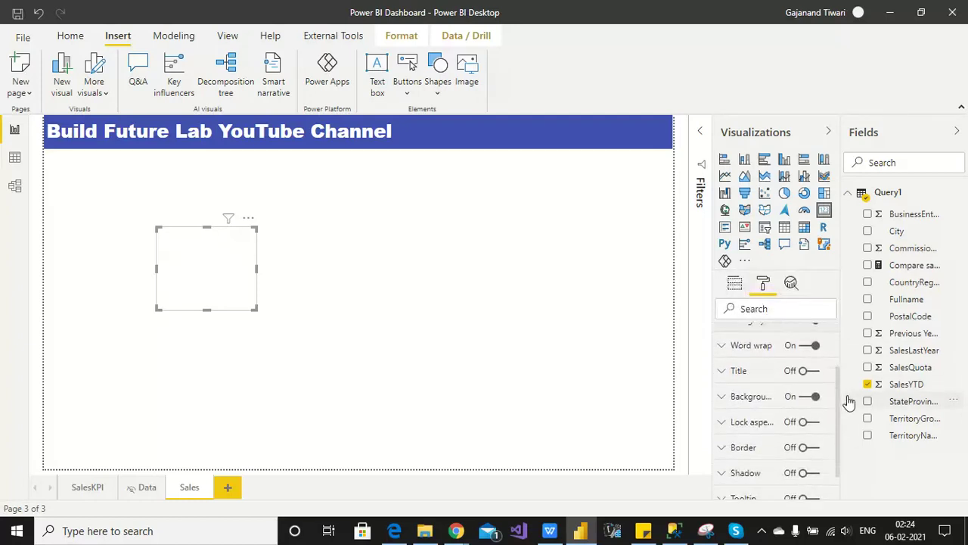
left_click(748, 400)
left_click(746, 440)
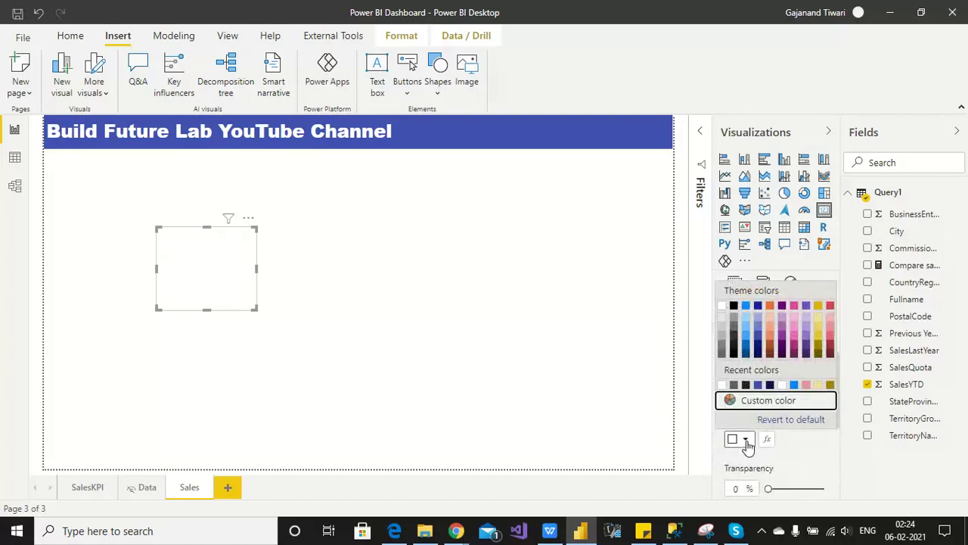
left_click(769, 402)
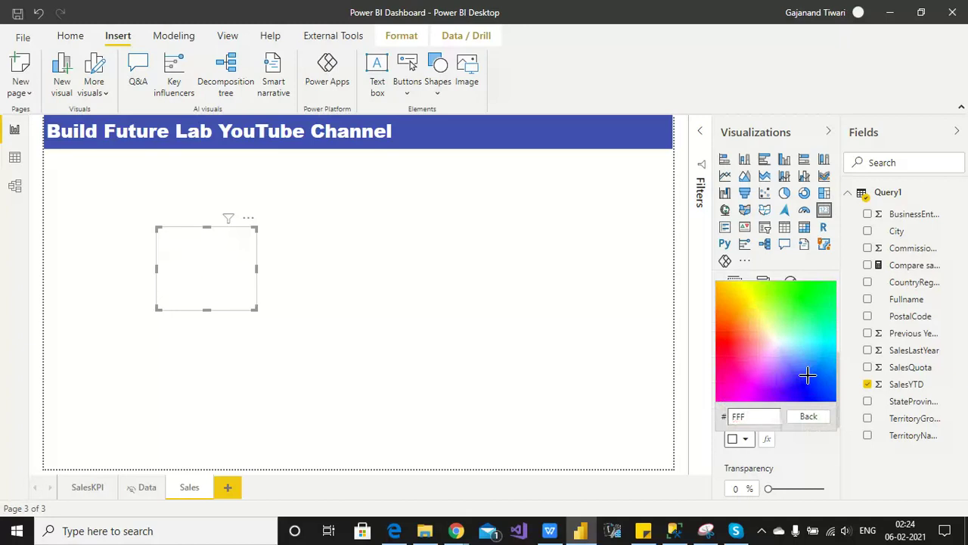
left_click(807, 375)
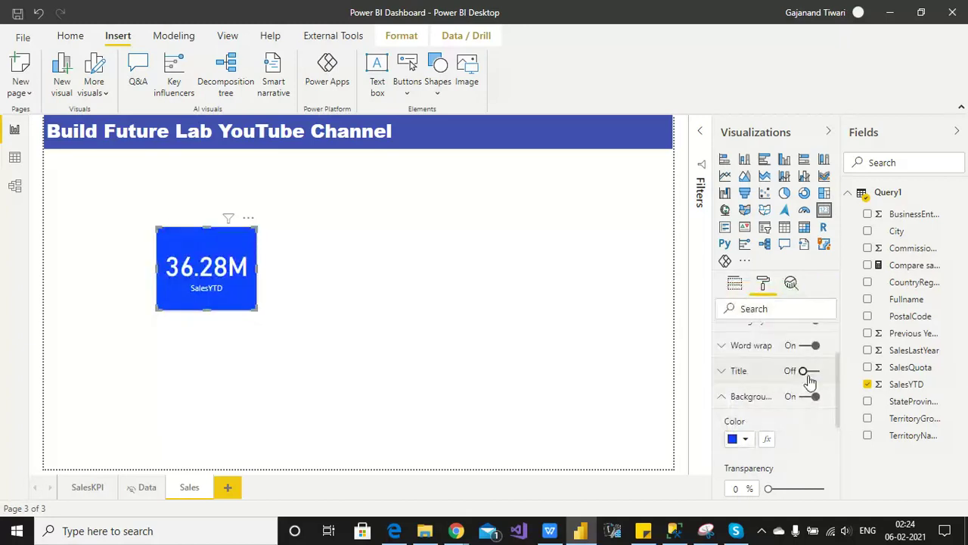
left_click(746, 441)
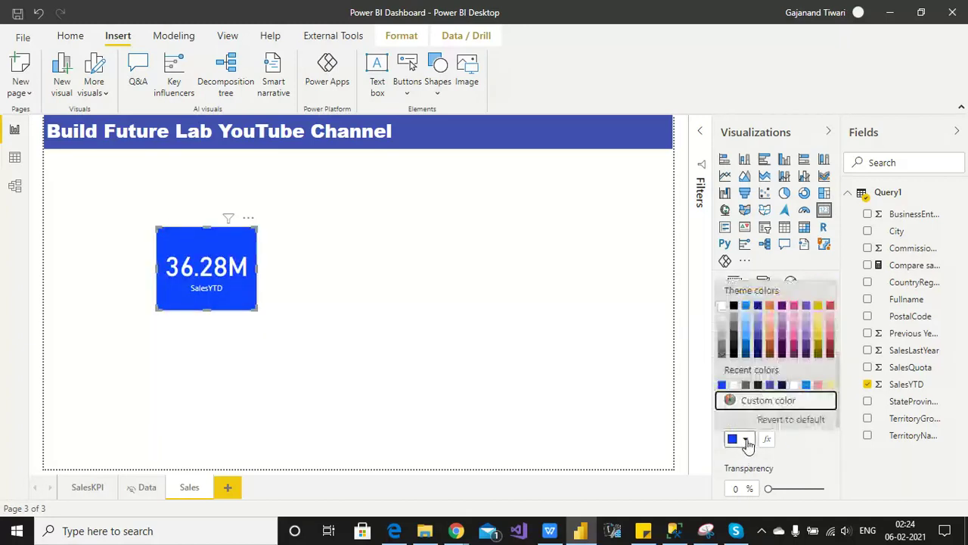
left_click(758, 339)
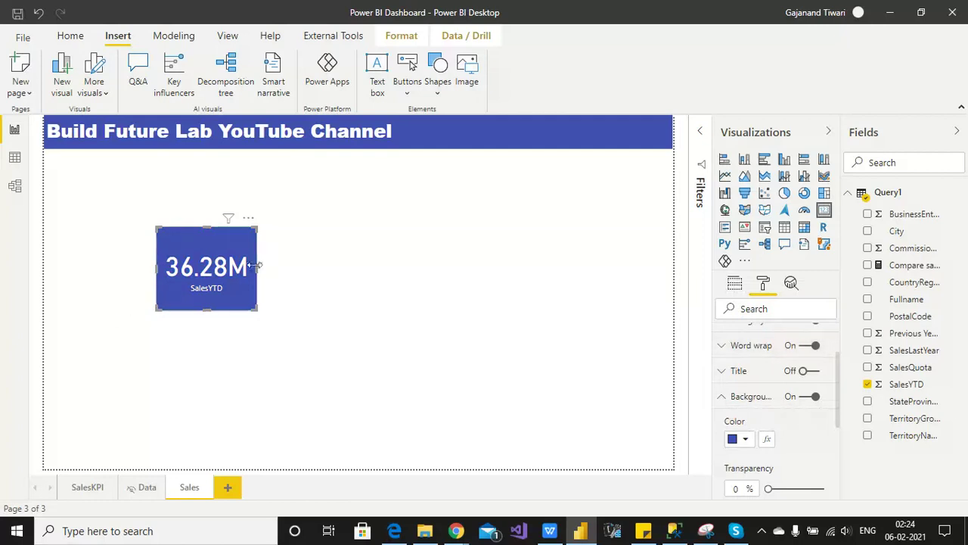
left_click_drag(204, 276, 79, 191)
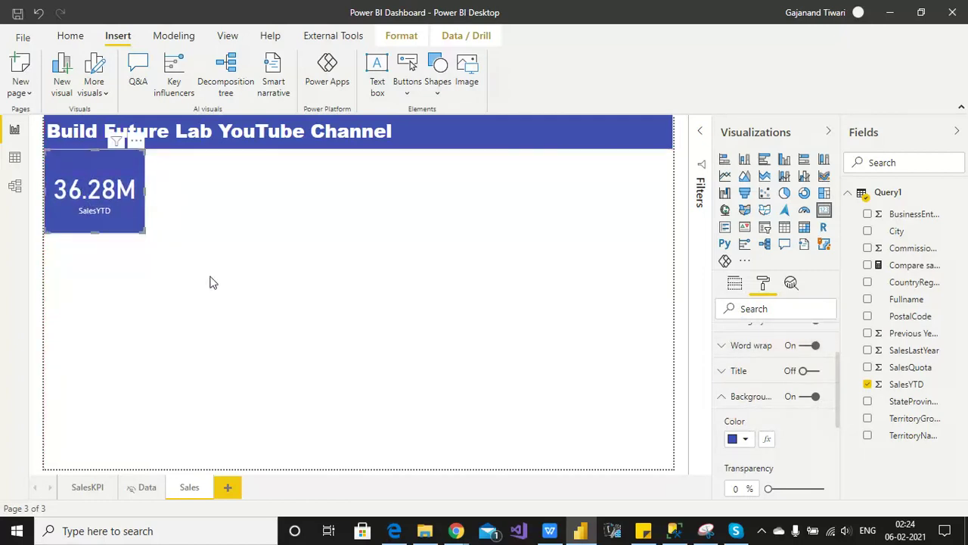
Copy the four KPI cards from the SalesKPI page to the Sales page and move them clear of the blue SalesYTD card
left_click(85, 488)
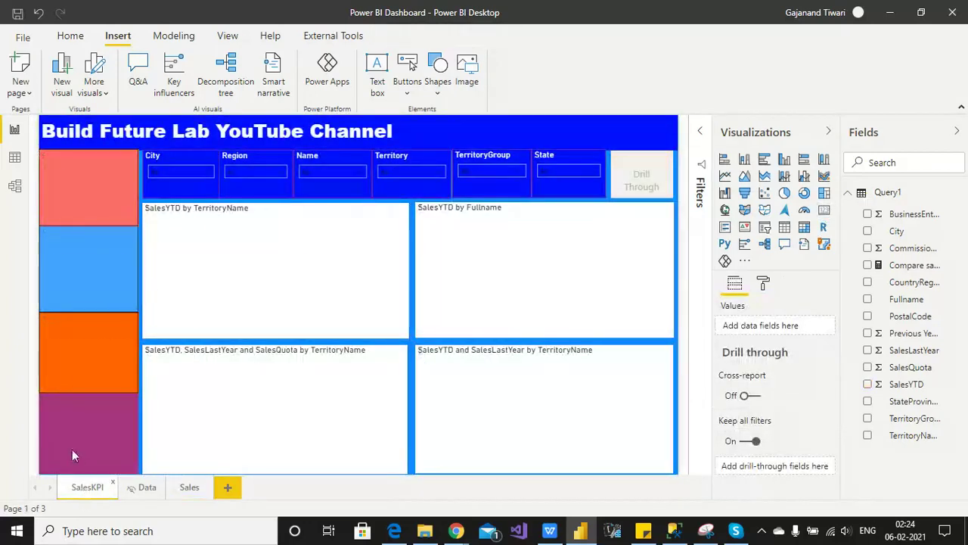
left_click(74, 374)
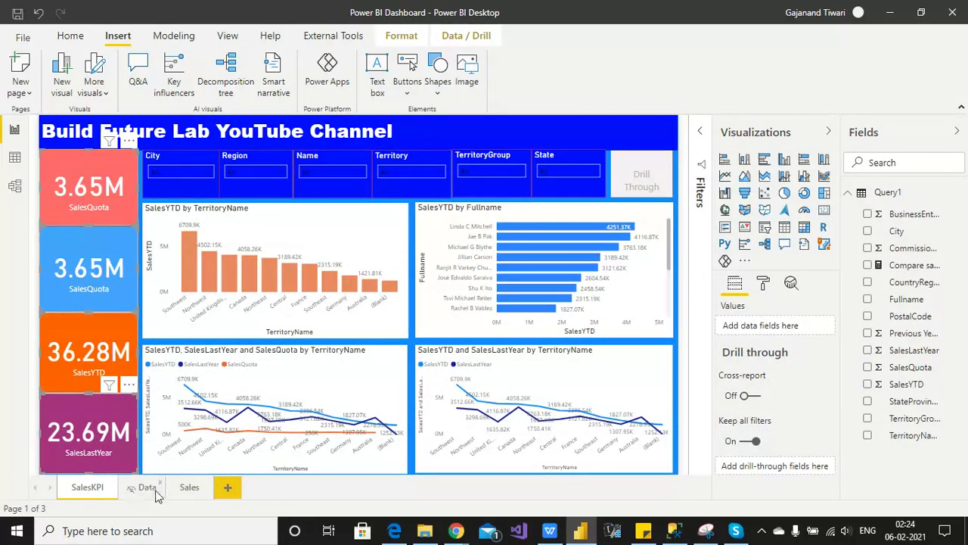
left_click(188, 488)
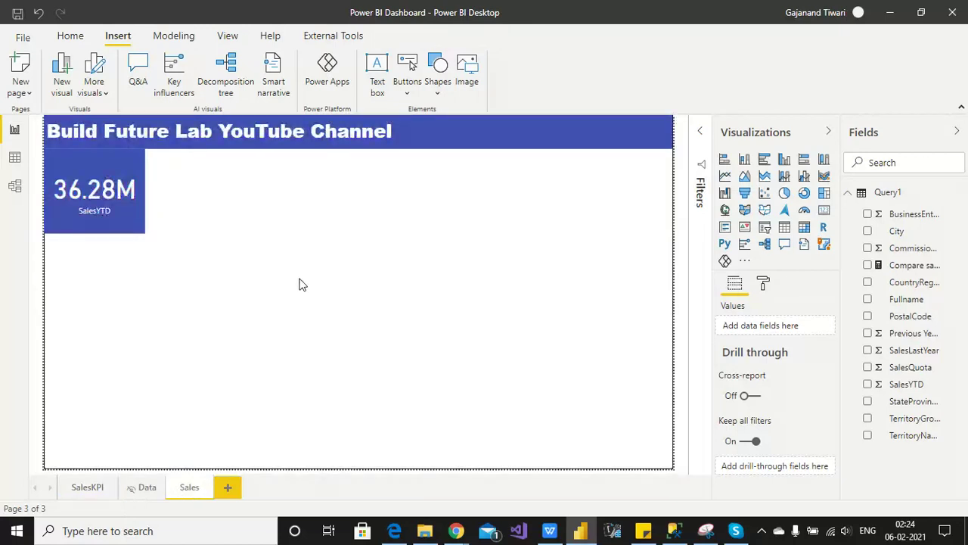
key("ctrl+v")
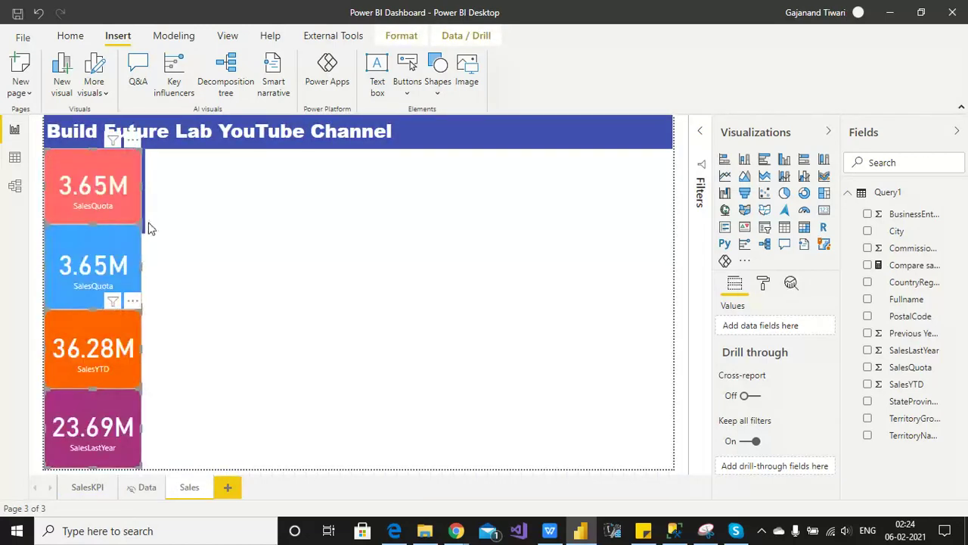
left_click_drag(143, 216, 259, 216)
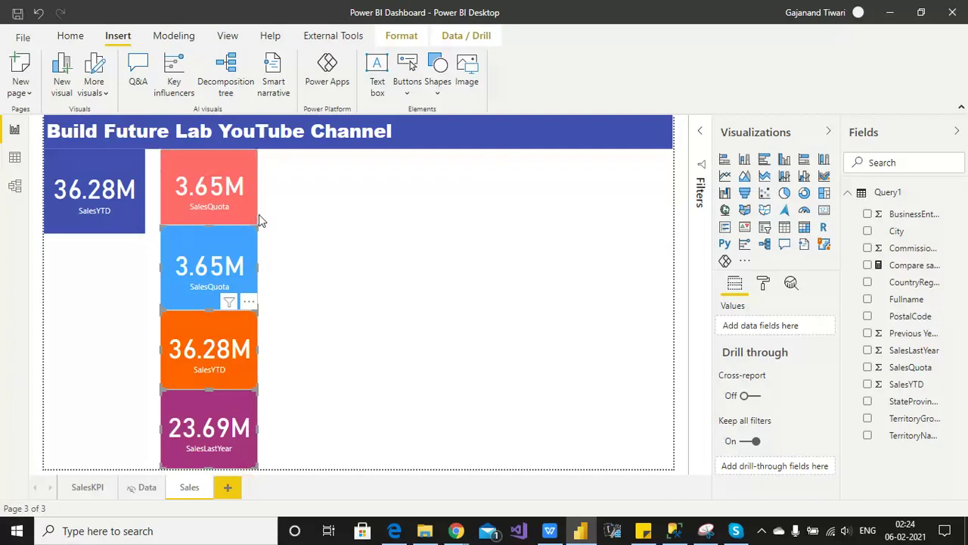
Delete the blue SalesYTD card and stack the four copied KPI cards along the page's left edge beneath the header
left_click(101, 206)
key("Delete")
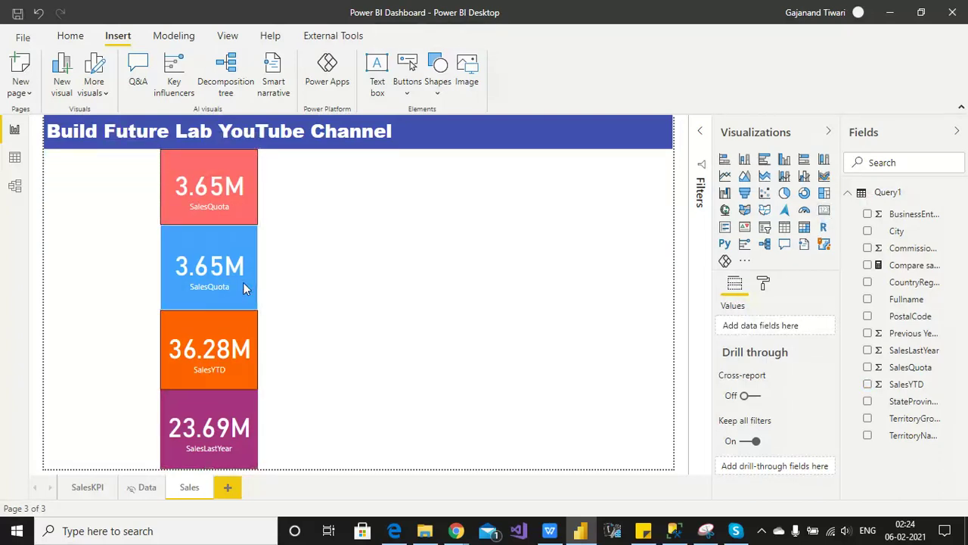
left_click_drag(205, 201, 90, 202)
left_click_drag(231, 261, 66, 267)
left_click(196, 344)
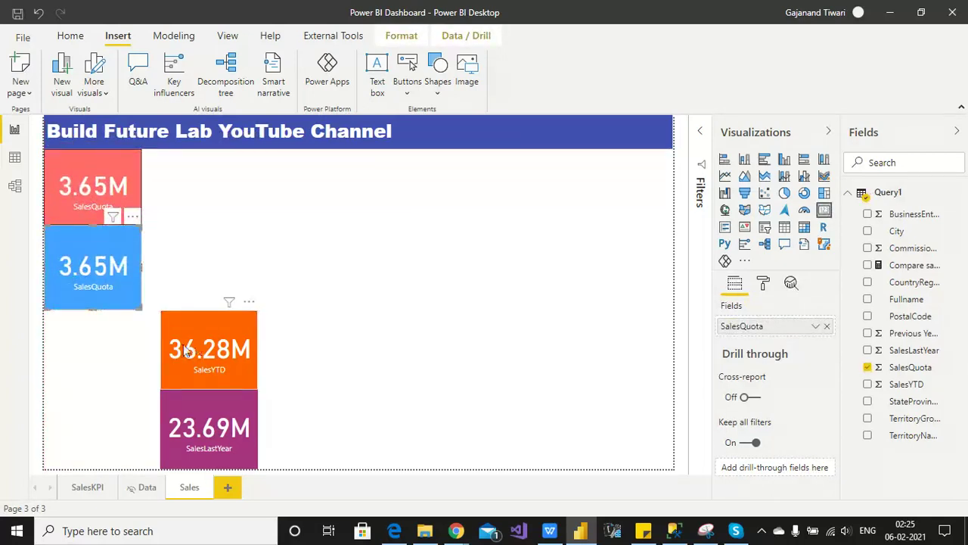
left_click_drag(196, 343, 74, 346)
left_click_drag(205, 433, 80, 429)
left_click(306, 354)
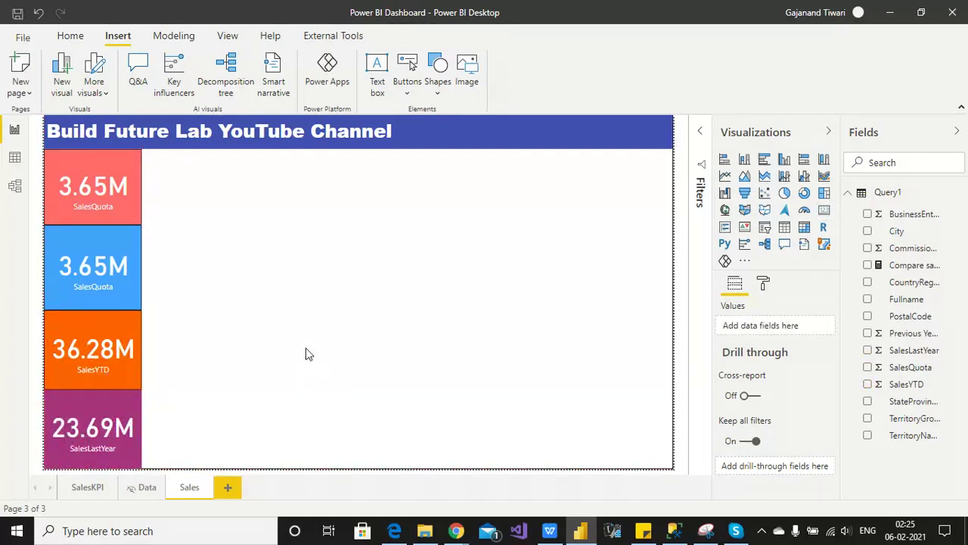
Add a slicer for the City field to the Sales page and extend its height down to the SalesYTD card's level
left_click(88, 488)
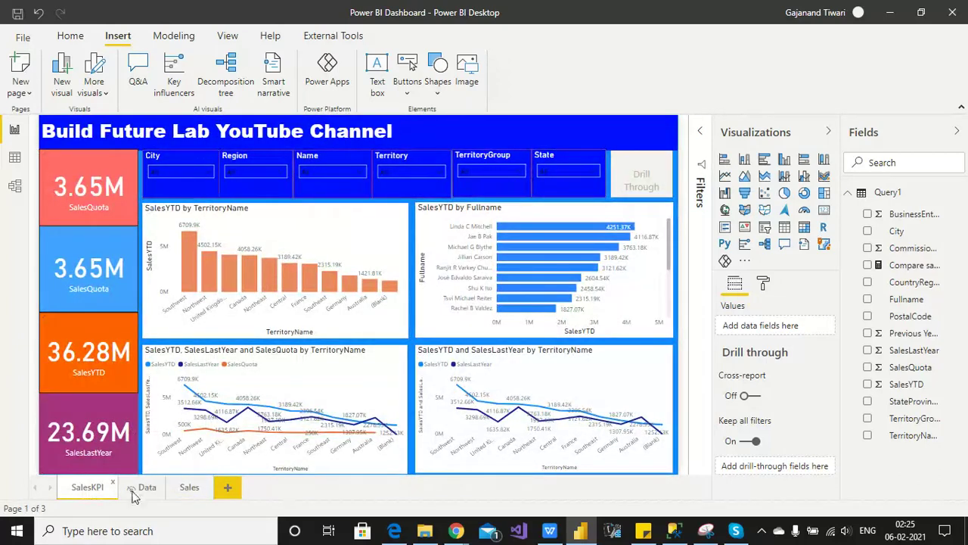
left_click(189, 487)
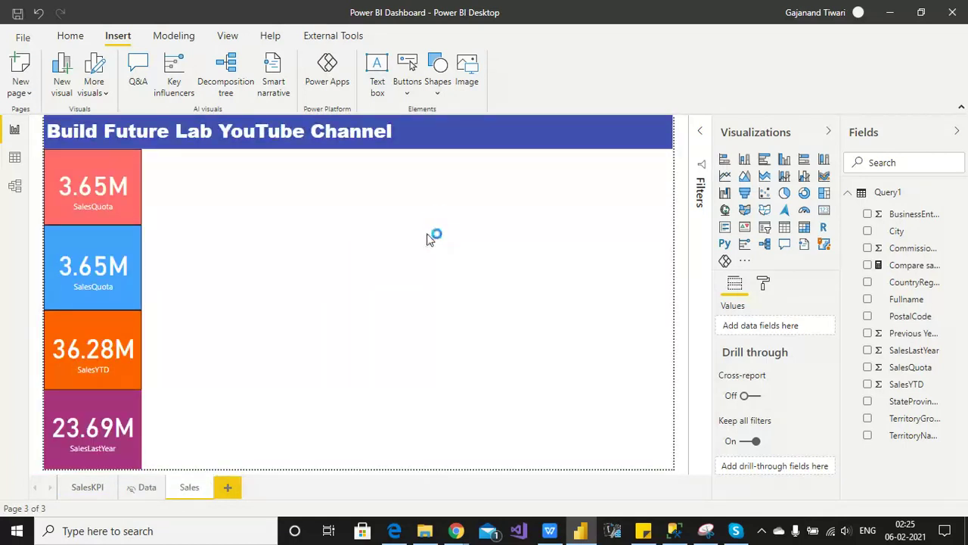
left_click(785, 228)
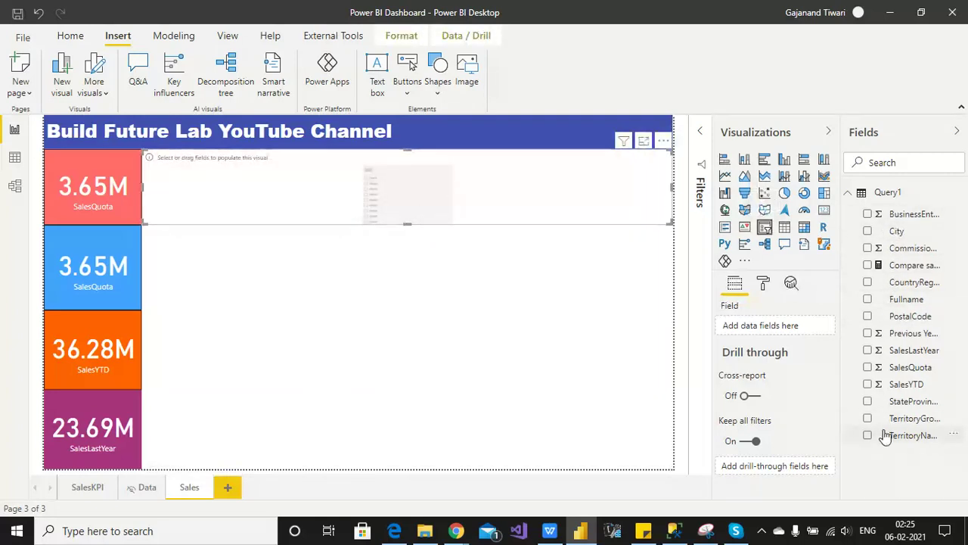
left_click(867, 231)
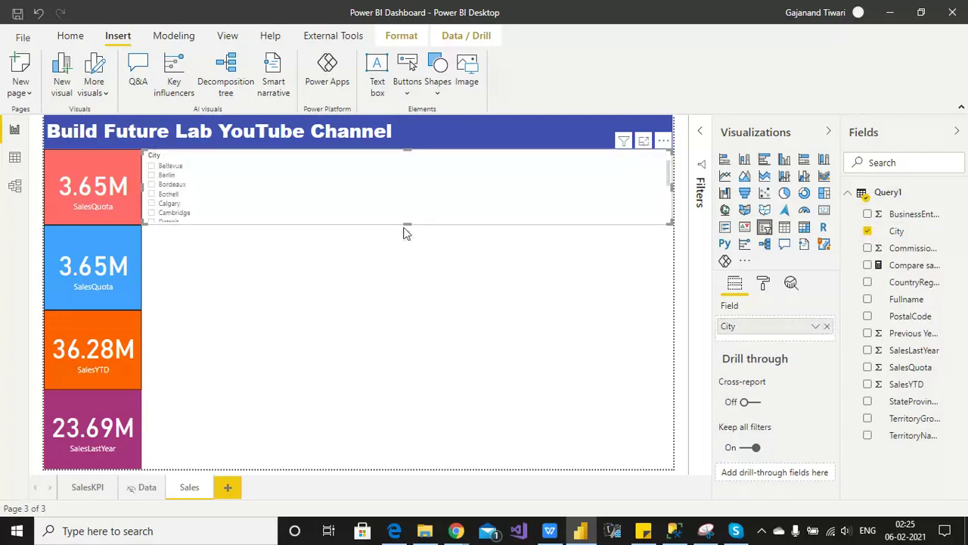
left_click_drag(407, 223, 422, 377)
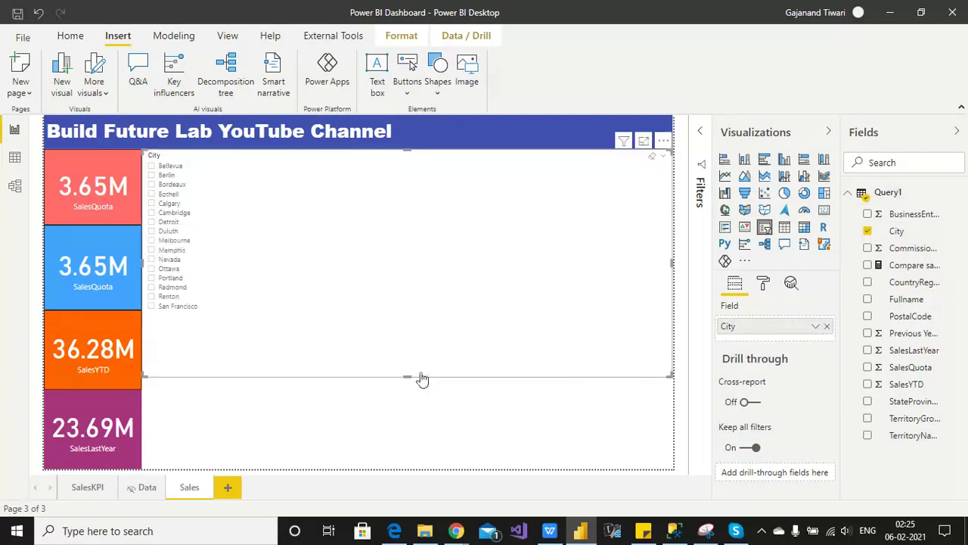
Change the City slicer from a list to a dropdown and check its list of cities
left_click(663, 159)
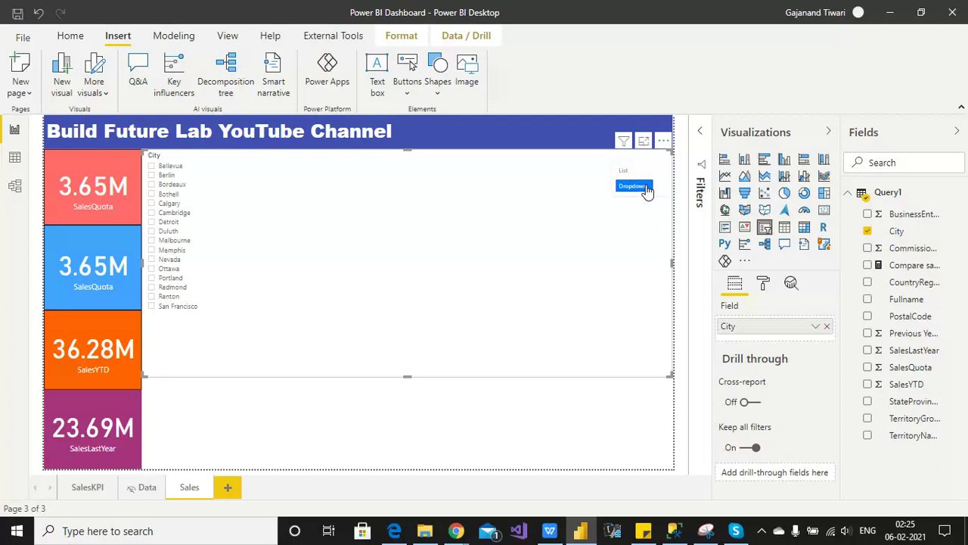
left_click(646, 189)
left_click(637, 174)
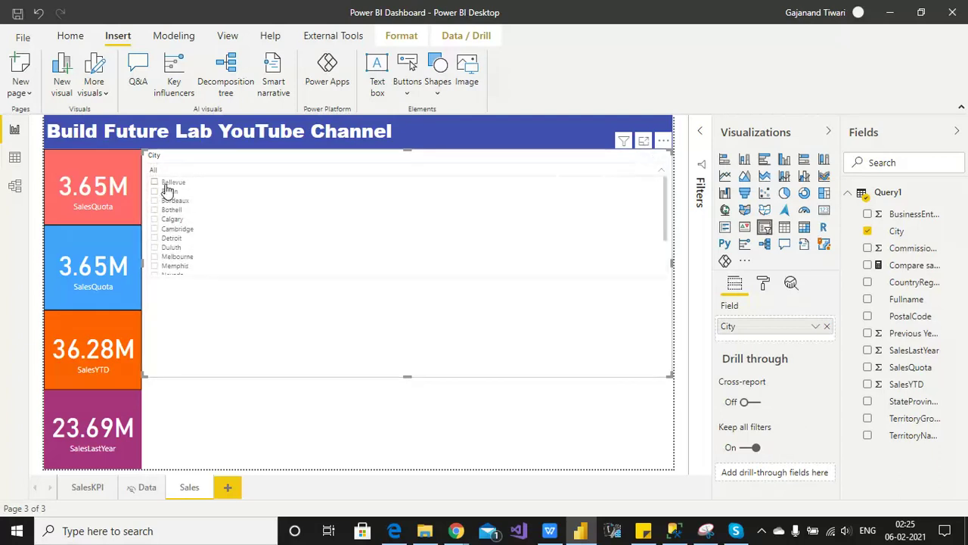
left_click(332, 338)
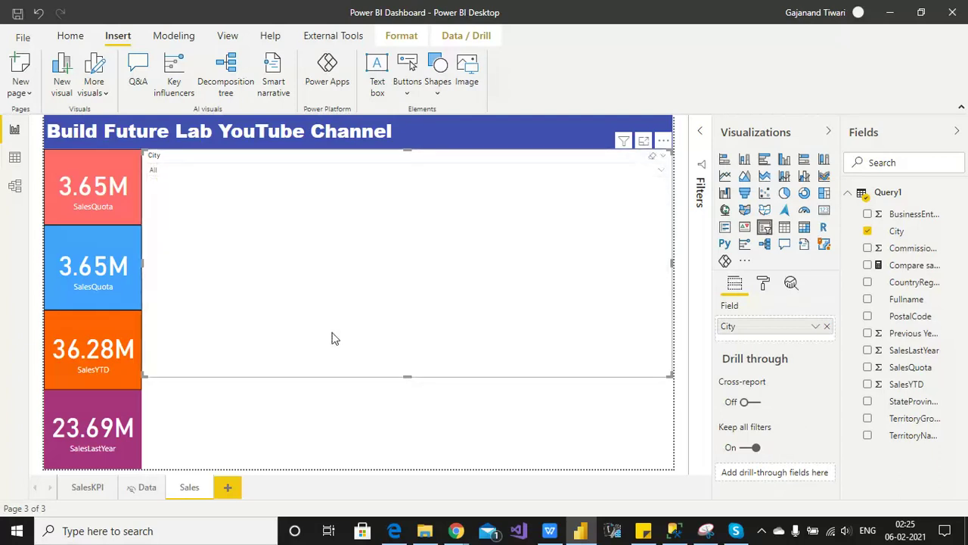
Turn on the "Select all" option in the City slicer's selection controls
left_click(764, 285)
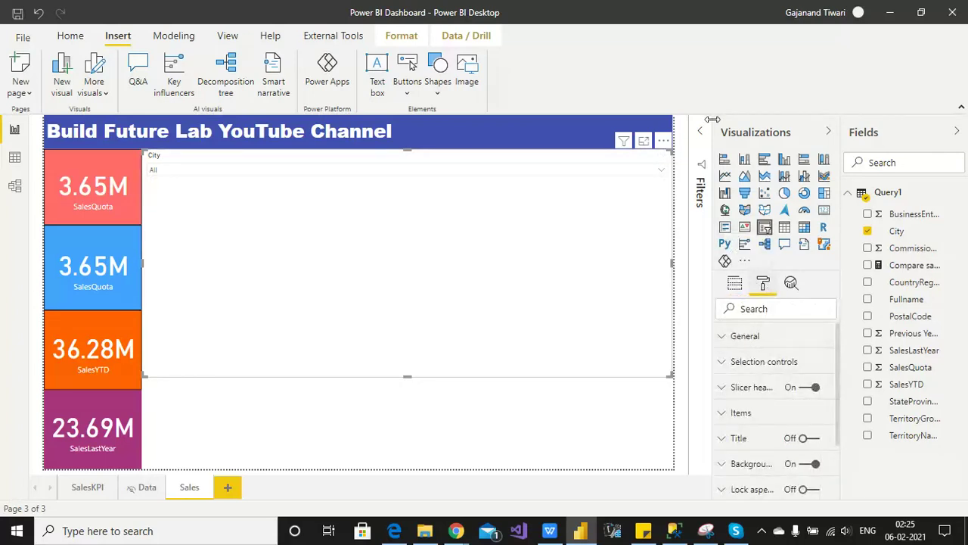
left_click_drag(712, 119, 542, 136)
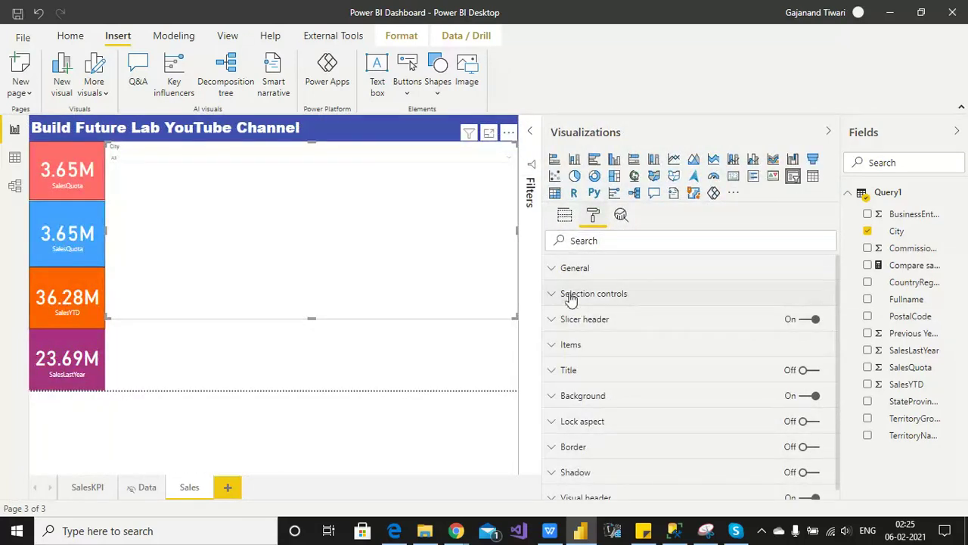
left_click(571, 295)
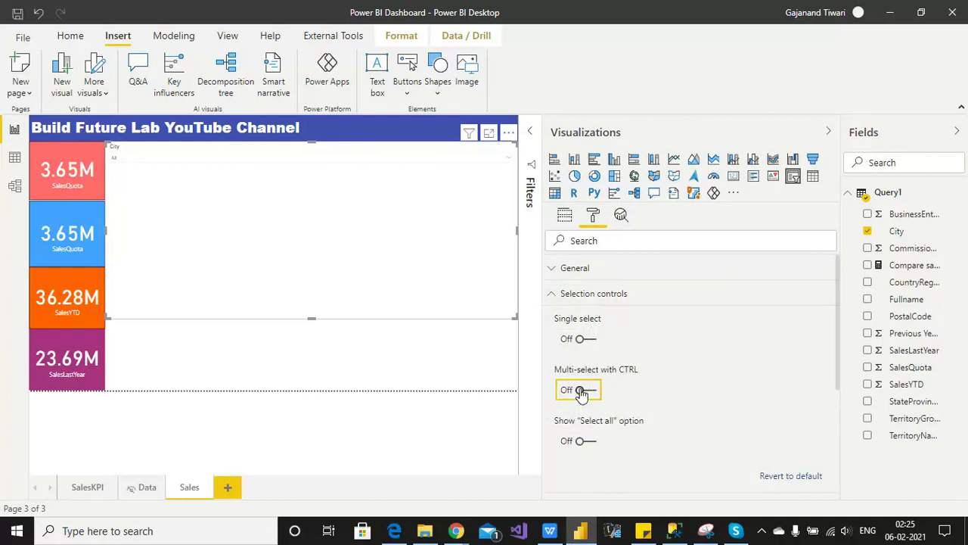
left_click(584, 441)
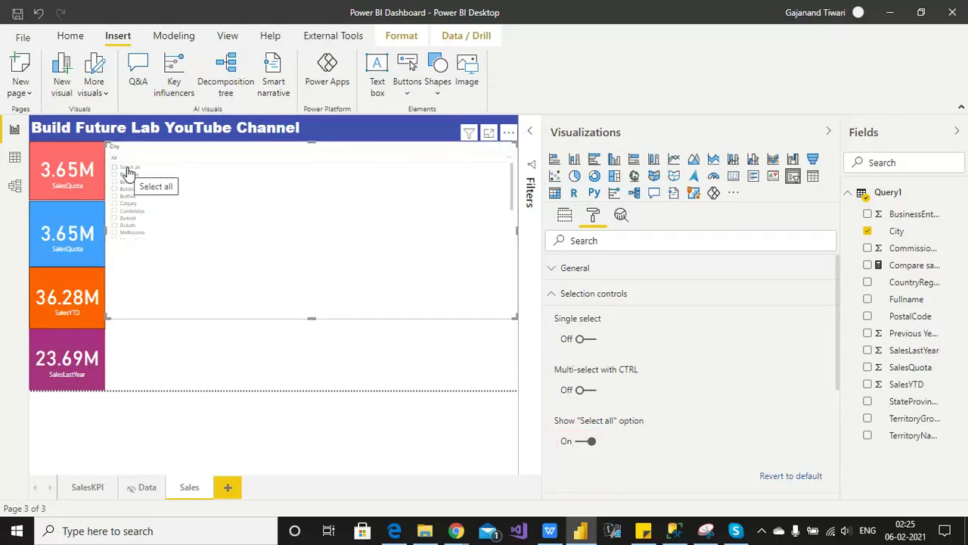
left_click(557, 295)
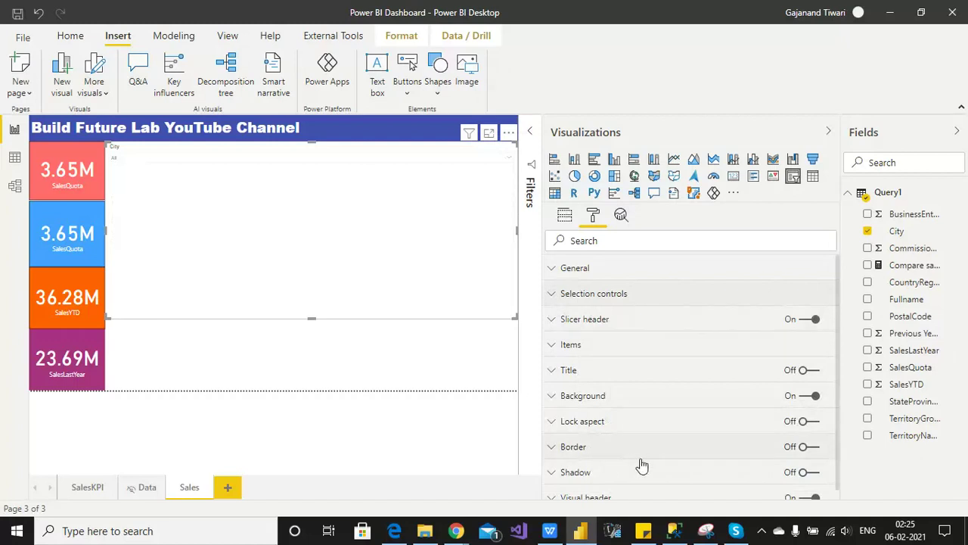
Try a 14 pt text size for the City slicer's items and return it to 10 pt
left_click(564, 344)
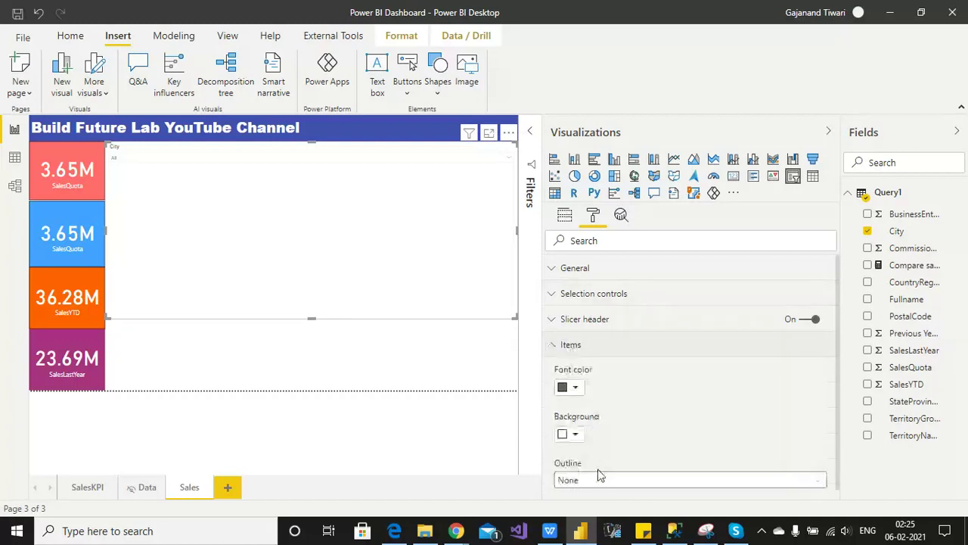
left_click_drag(841, 334, 844, 457)
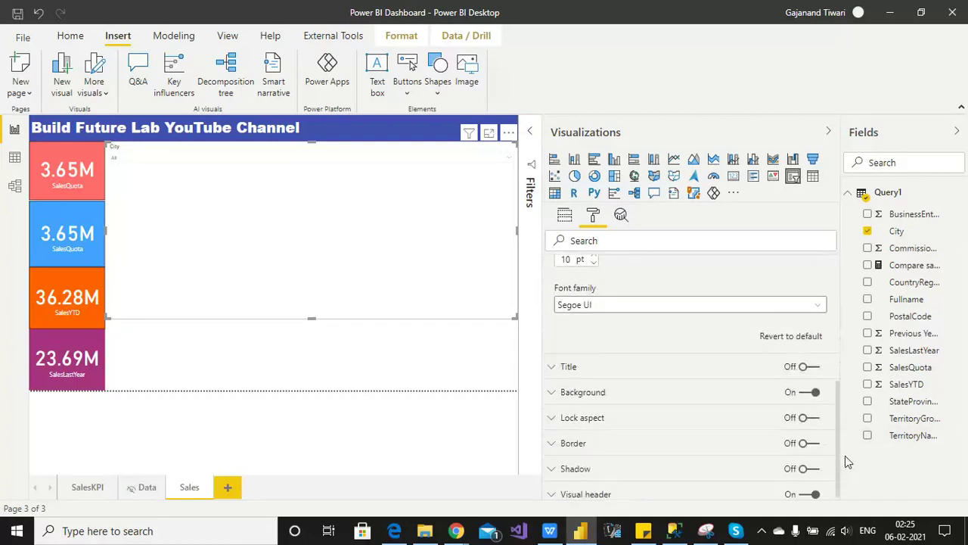
scroll(576, 356, "up", 1)
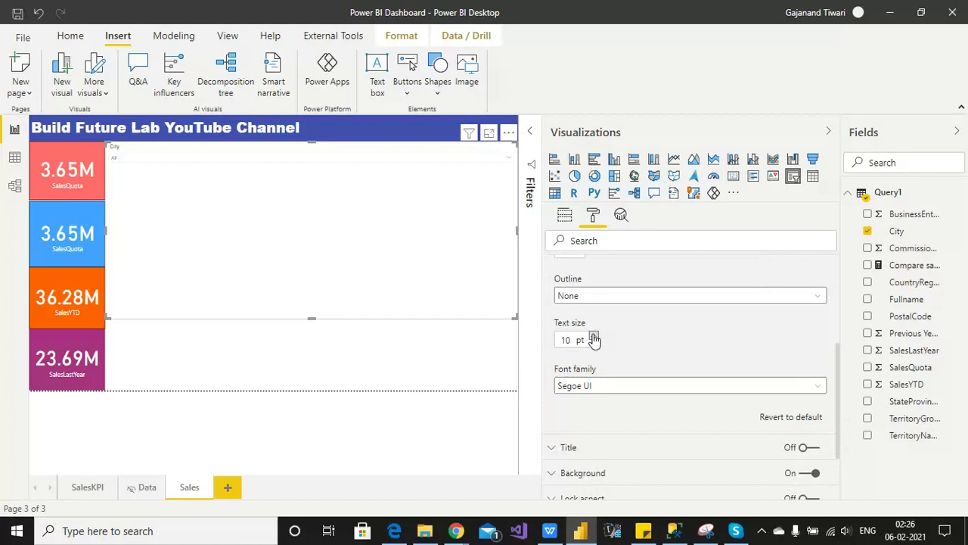
left_click(594, 335)
left_click(594, 336)
left_click(595, 335)
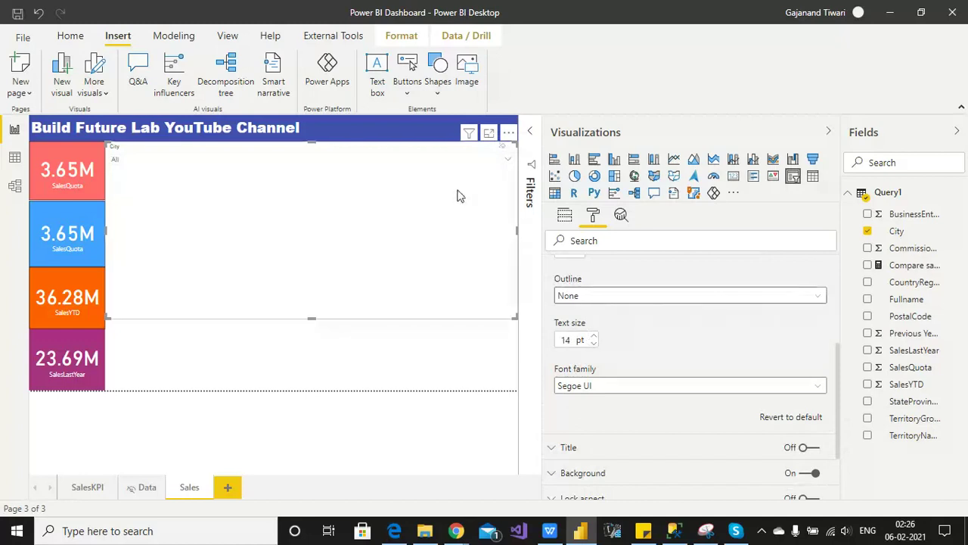
left_click(508, 161)
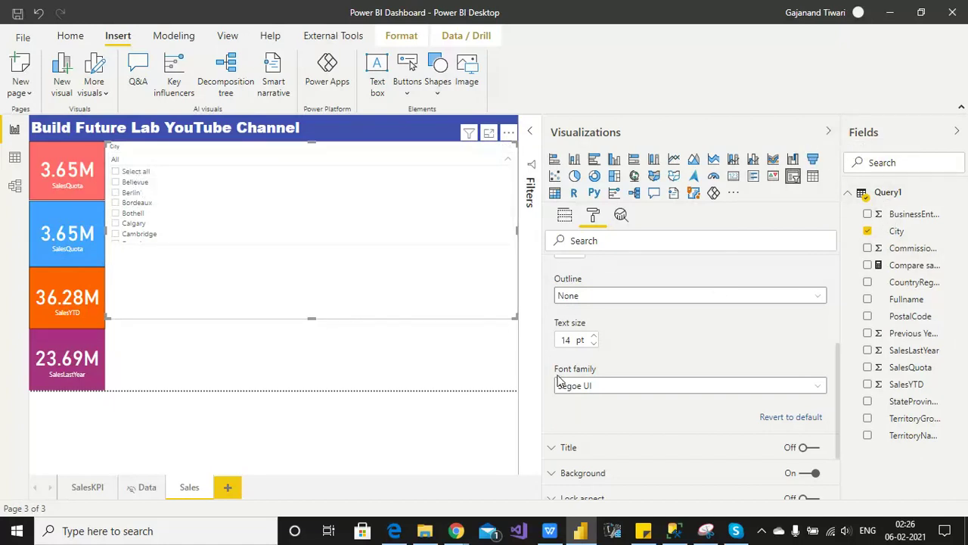
left_click(594, 336)
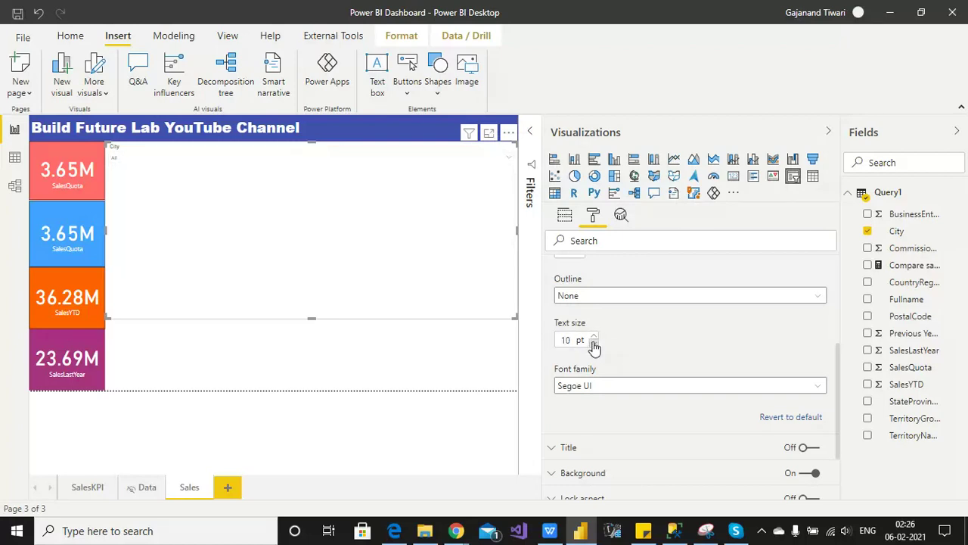
Shrink the City slicer to a compact dropdown and place it in the blank area beside the KPI cards
left_click(828, 132)
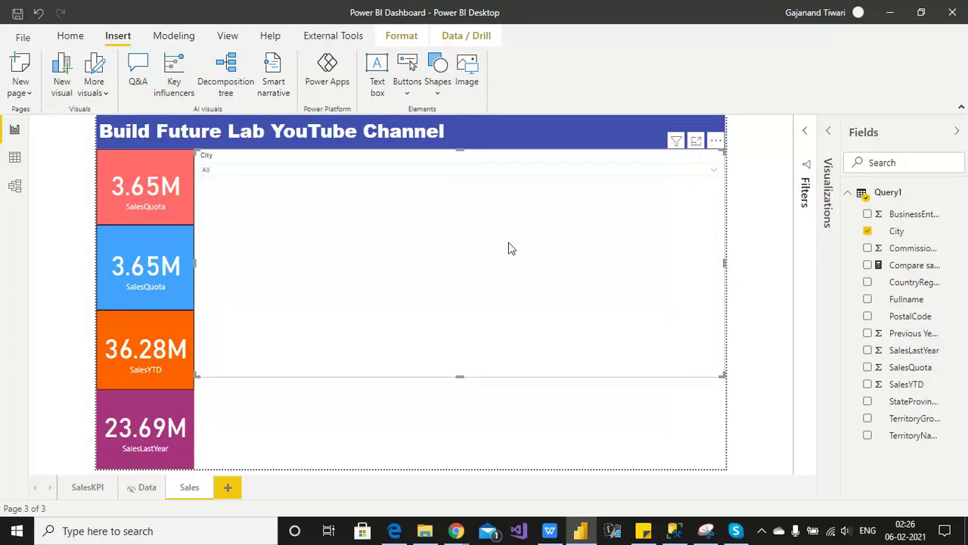
left_click_drag(720, 375, 361, 320)
left_click(346, 229)
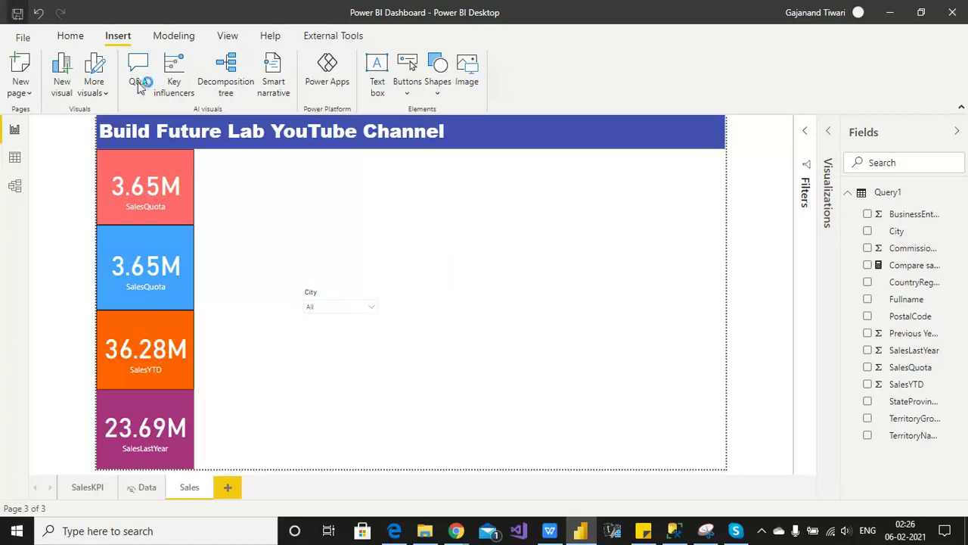
left_click(375, 83)
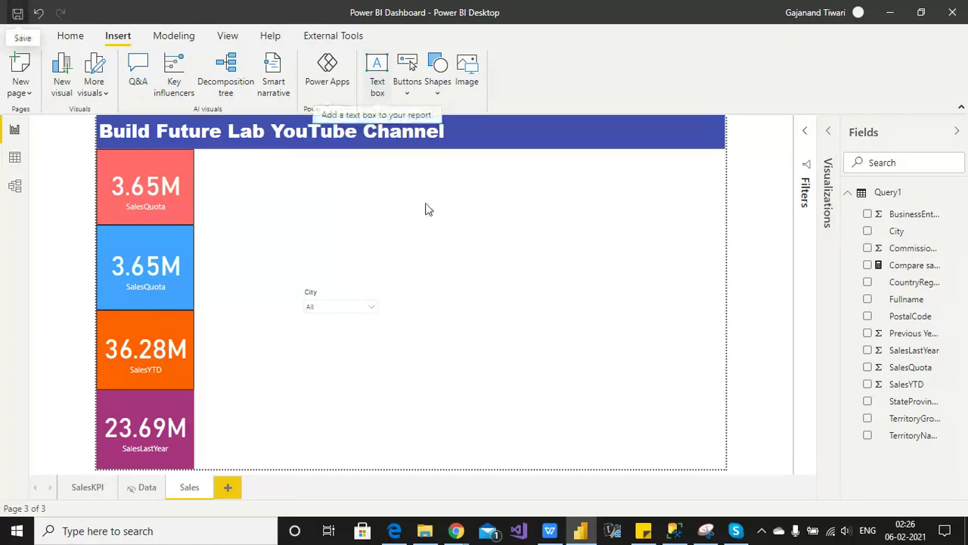
left_click(649, 222)
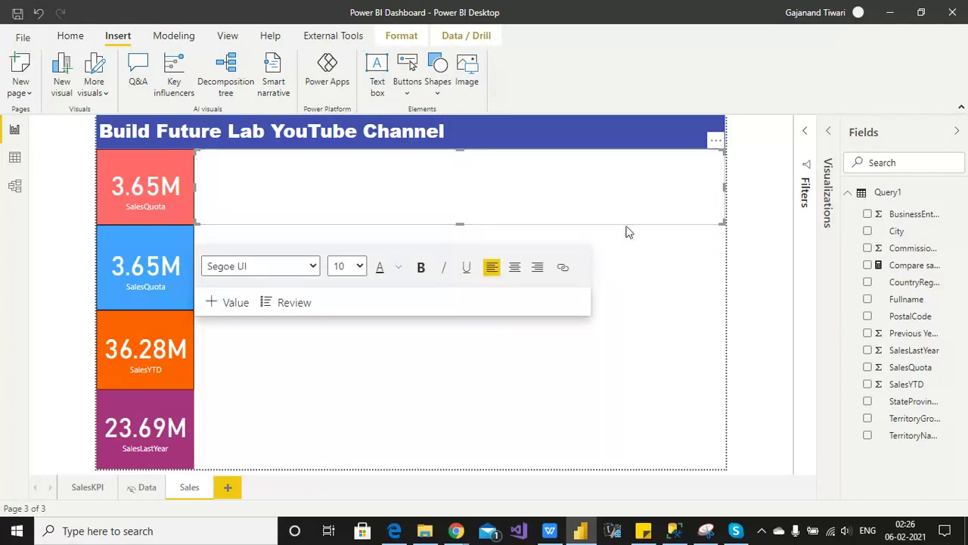
left_click(633, 229)
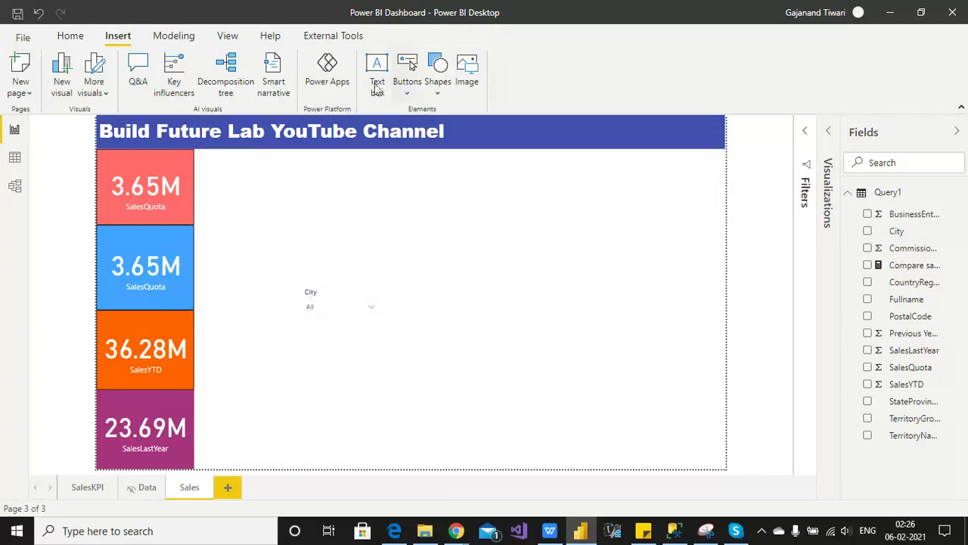
Insert a rectangle shape spanning the blank area beneath the header, next to the first KPI card, and turn off its fill
left_click(439, 92)
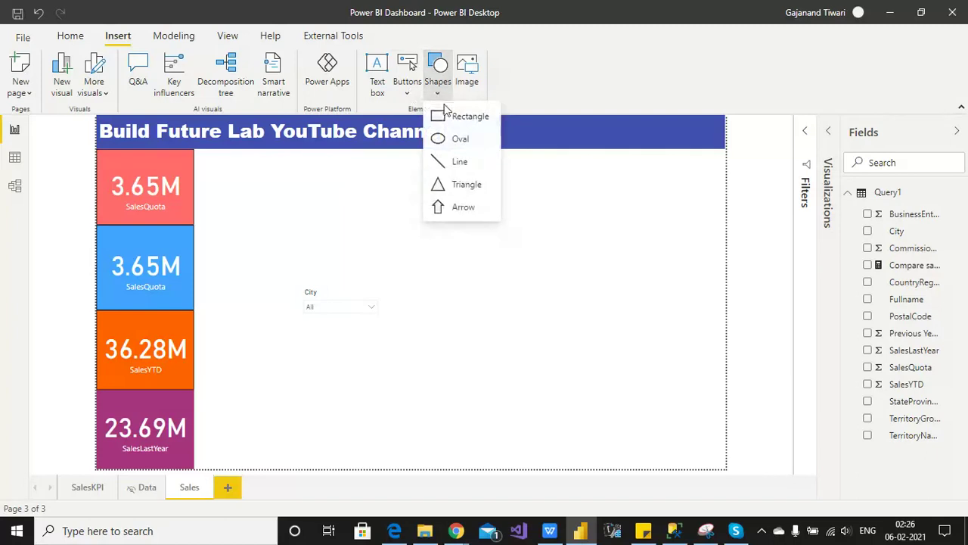
left_click(457, 115)
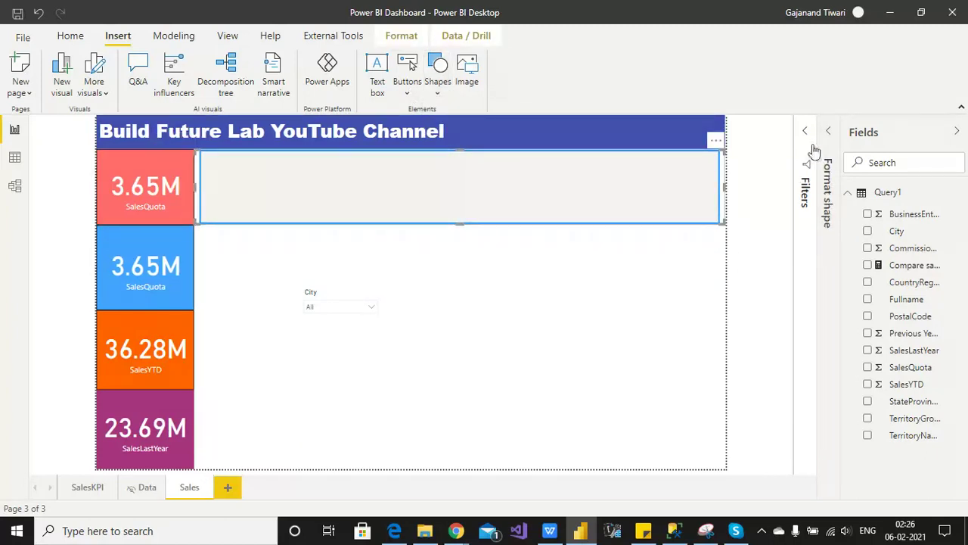
left_click(827, 181)
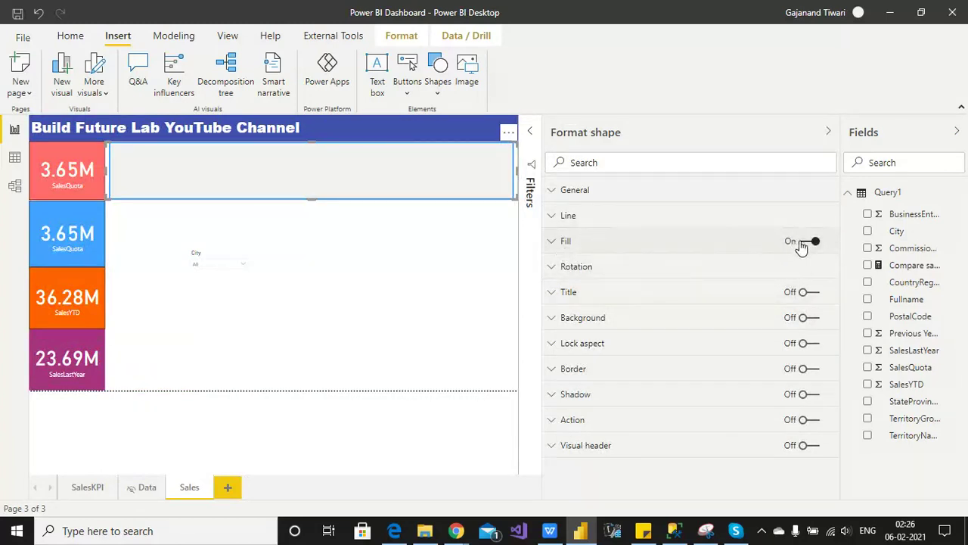
left_click(801, 245)
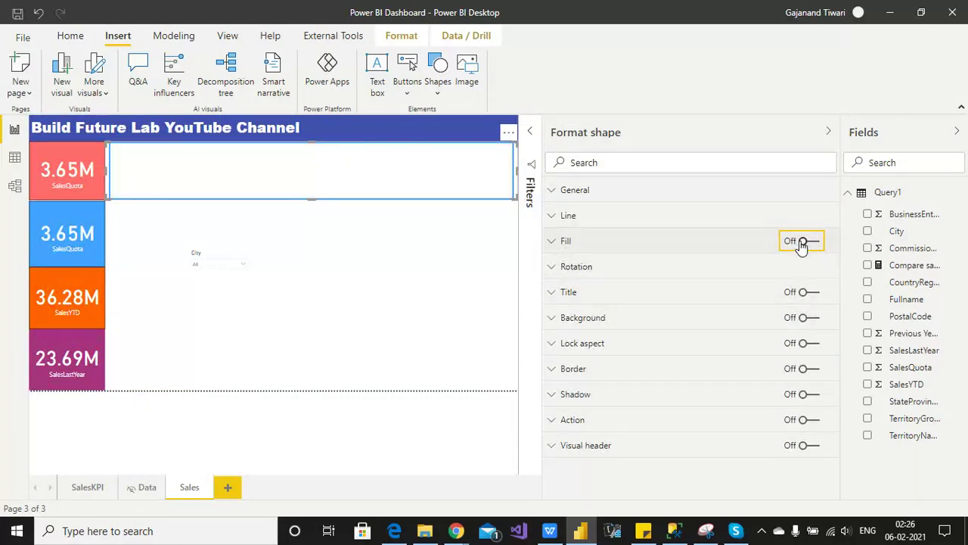
Set the rectangle's line weight to 0 pt
left_click(554, 217)
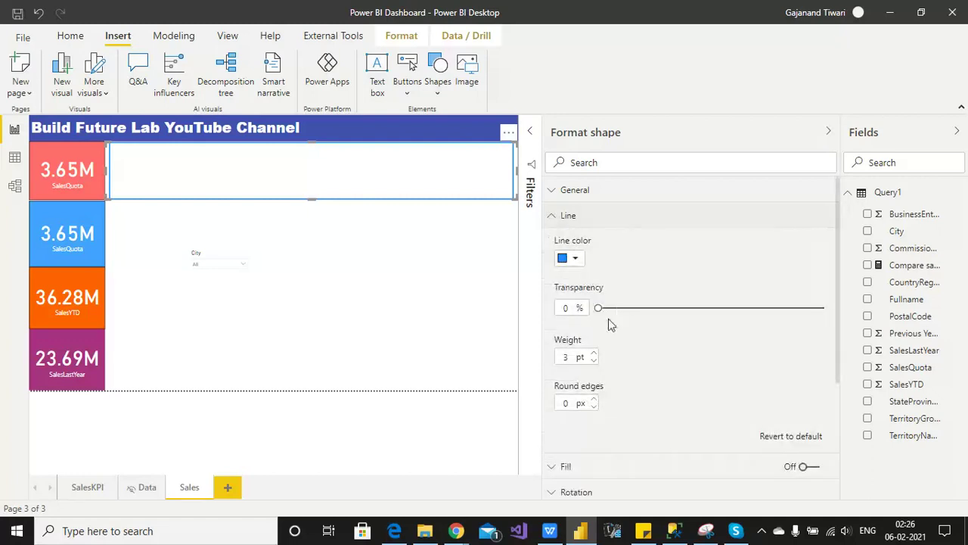
left_click(593, 362)
left_click(594, 361)
left_click(594, 361)
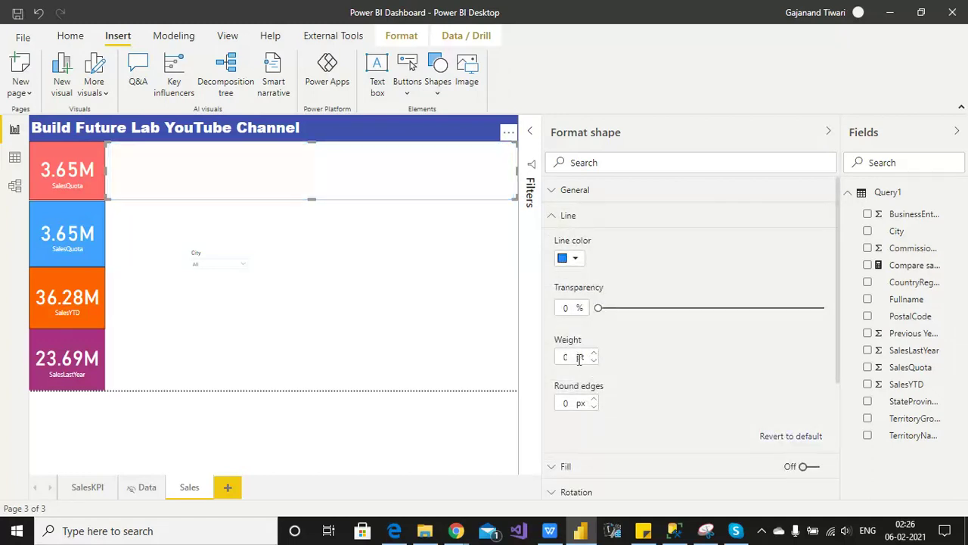
left_click(409, 329)
left_click(225, 175)
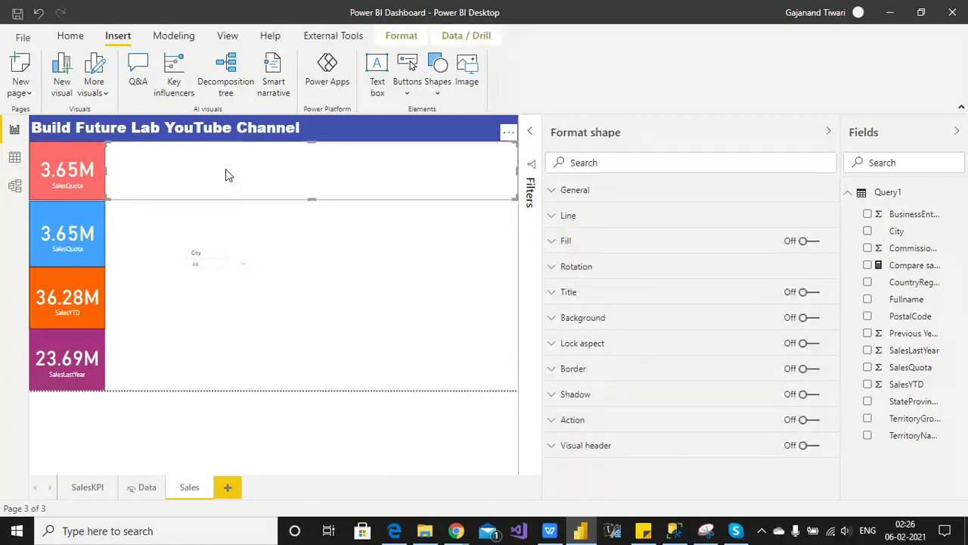
Move the City slicer into the rectangle beside the first KPI card and match the heights of the slicer and rectangle
left_click_drag(215, 253, 139, 153)
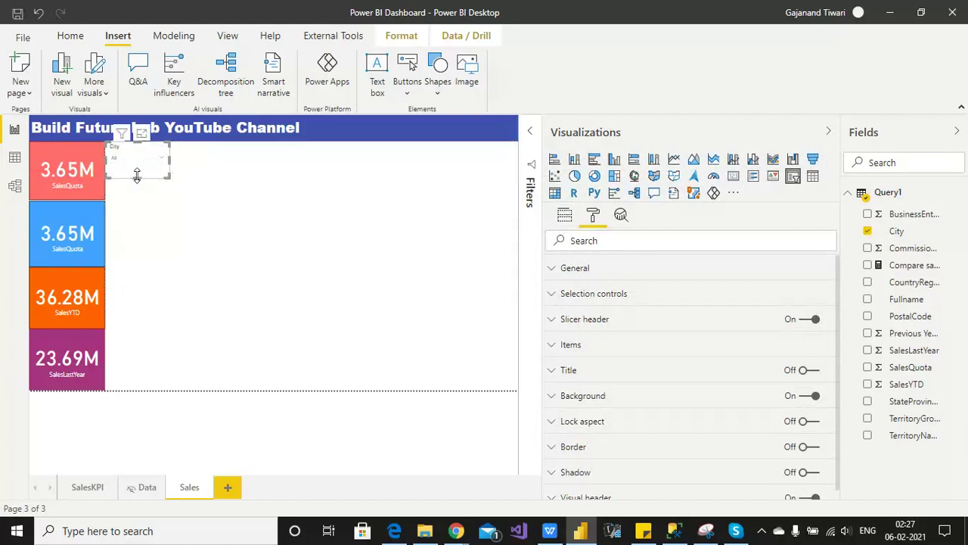
left_click(138, 187)
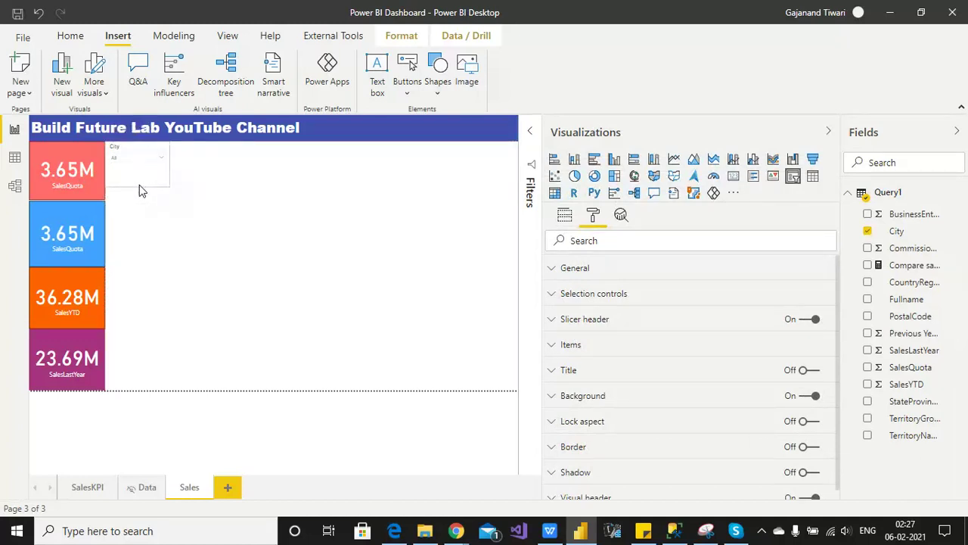
left_click(240, 197)
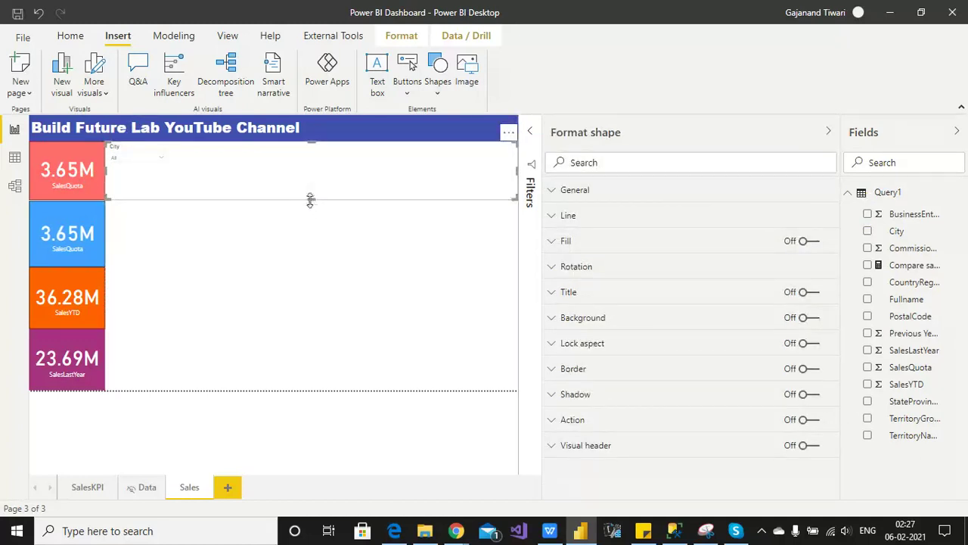
left_click_drag(312, 197, 314, 175)
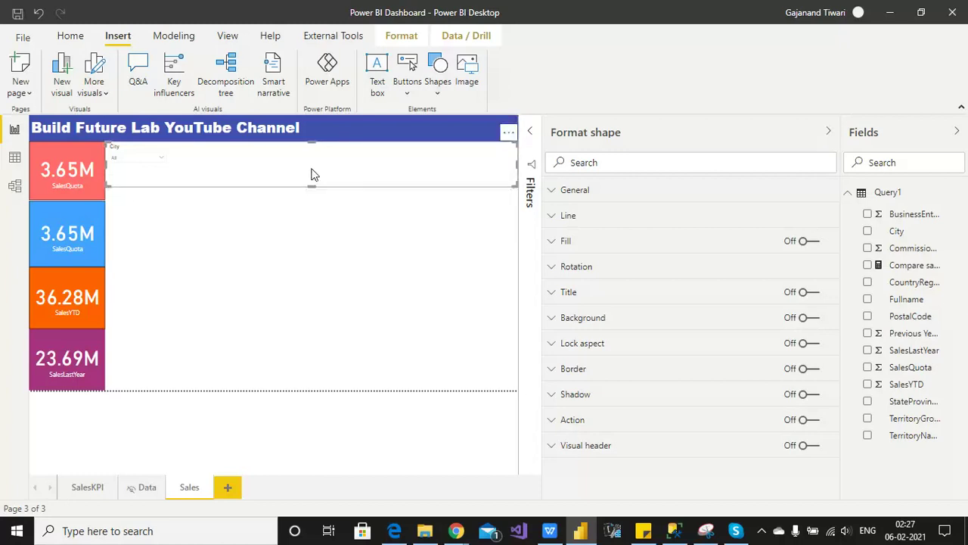
Send the empty rectangle to the back and bring the City slicer to the front
left_click(400, 36)
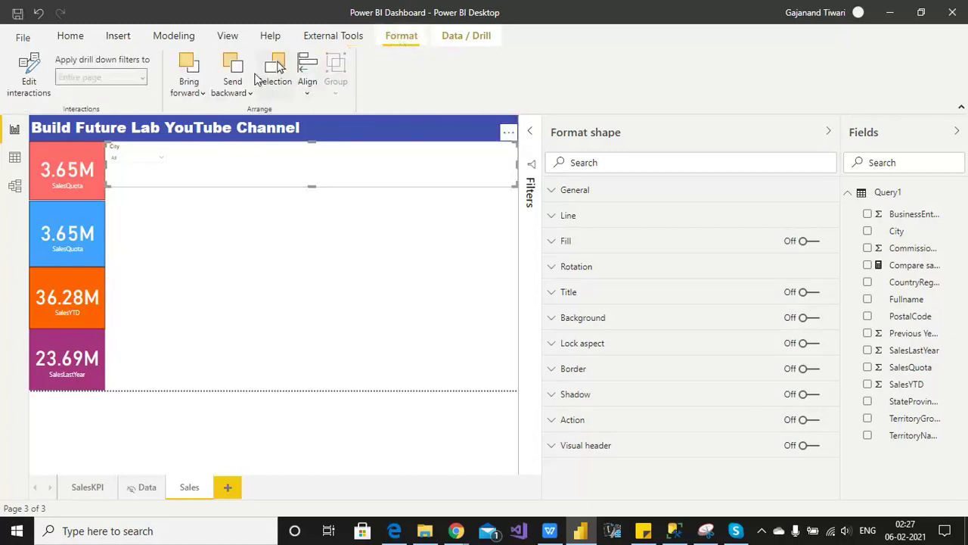
left_click(236, 95)
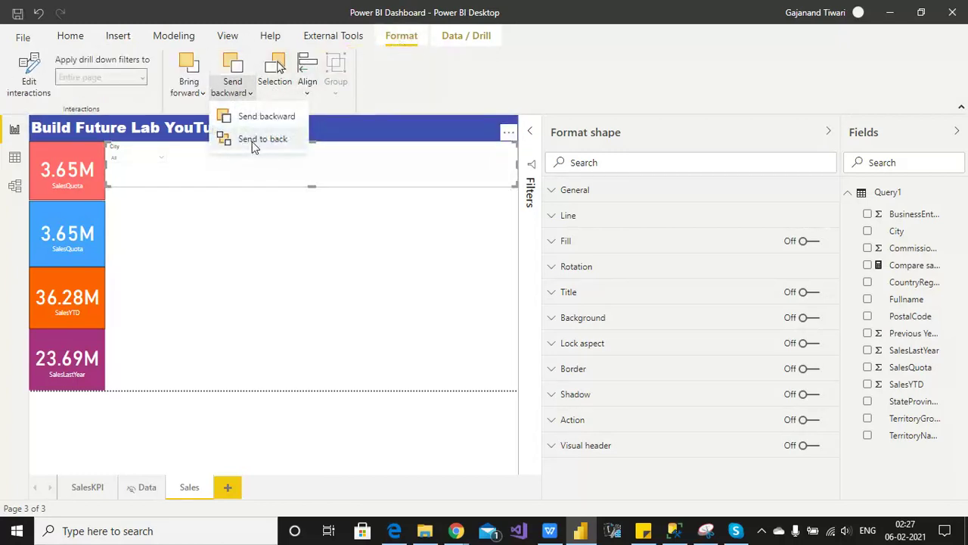
left_click(253, 141)
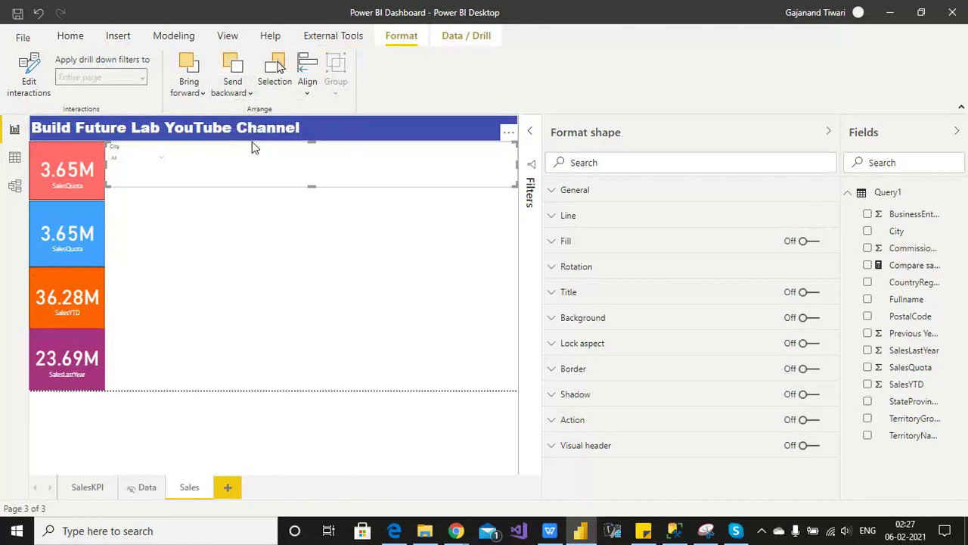
left_click(140, 176)
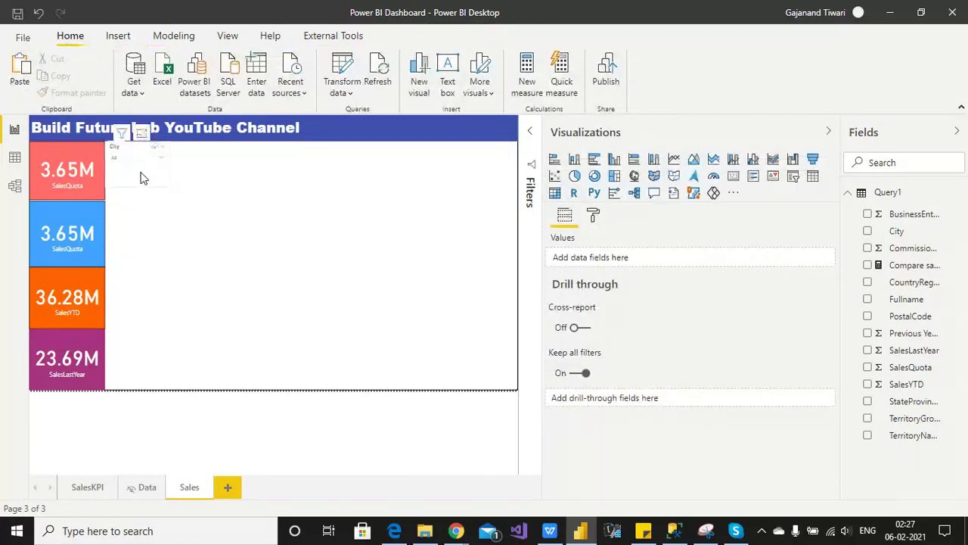
left_click(401, 35)
left_click(189, 89)
left_click(212, 139)
left_click(260, 236)
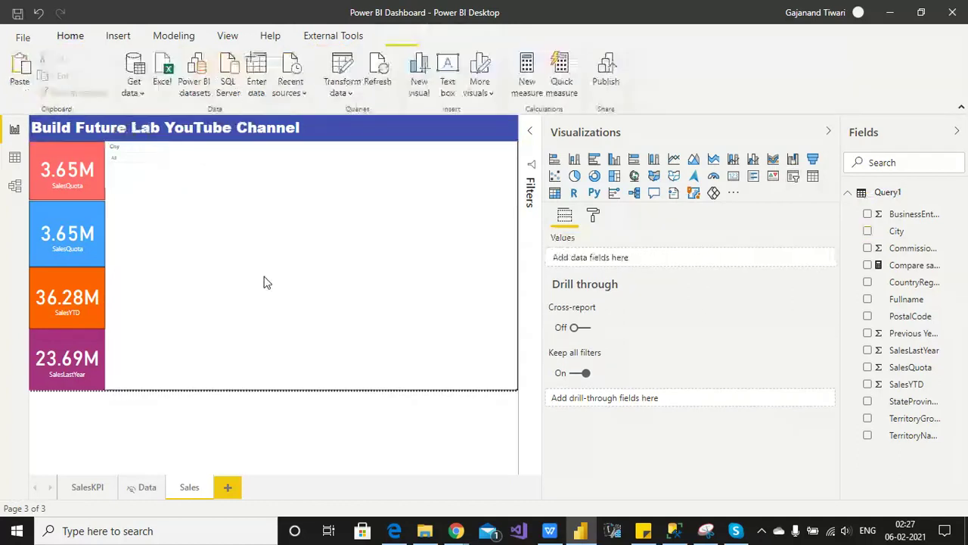
left_click(146, 160)
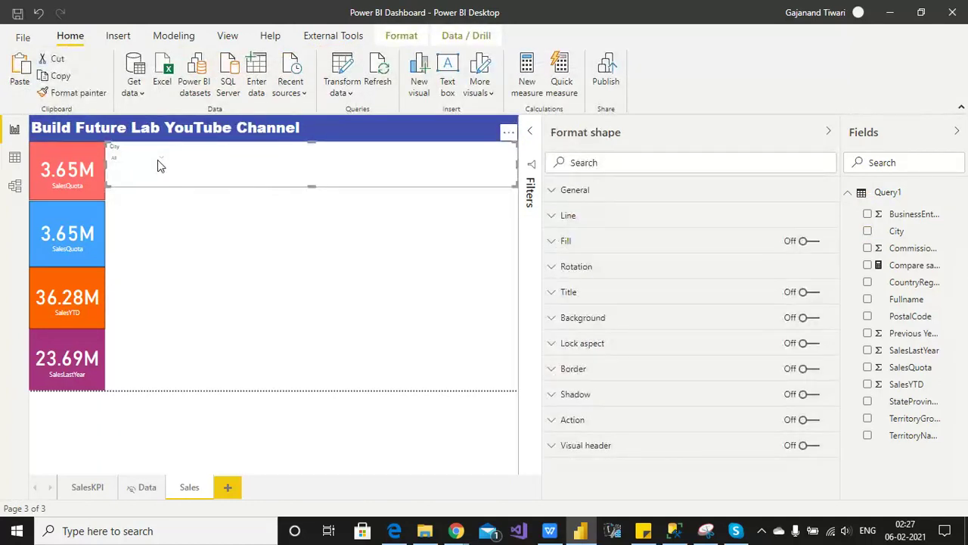
left_click(166, 244)
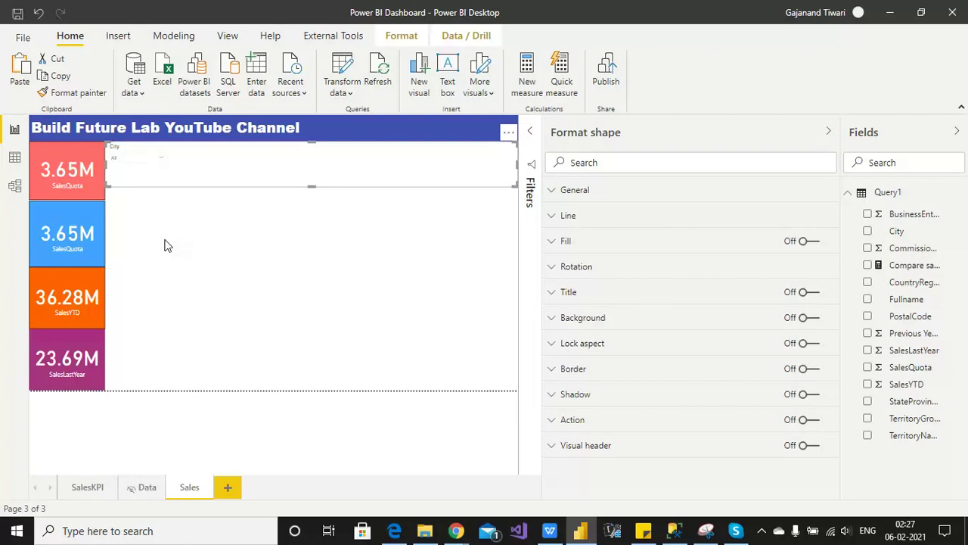
Turn off the slicer header of the City slicer
left_click(137, 173)
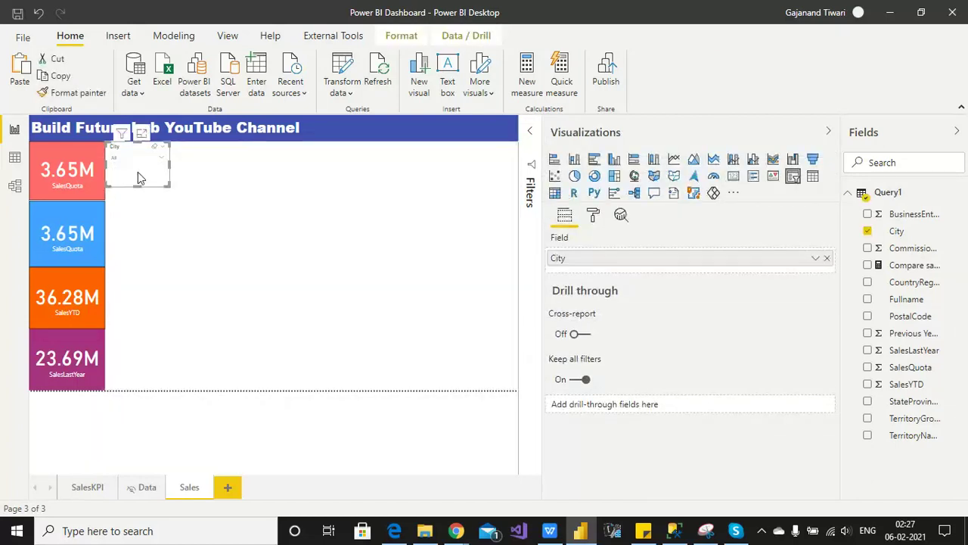
left_click(593, 218)
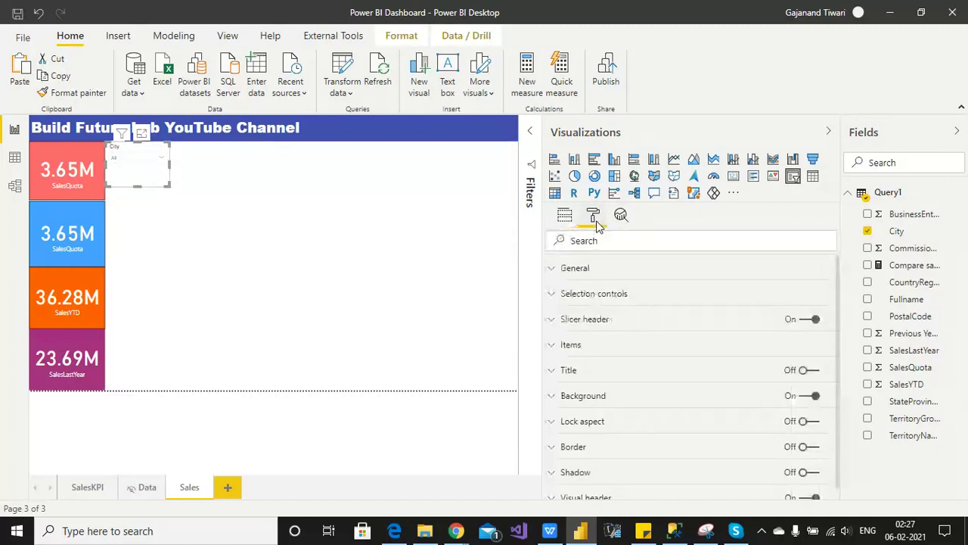
left_click(602, 297)
left_click(551, 295)
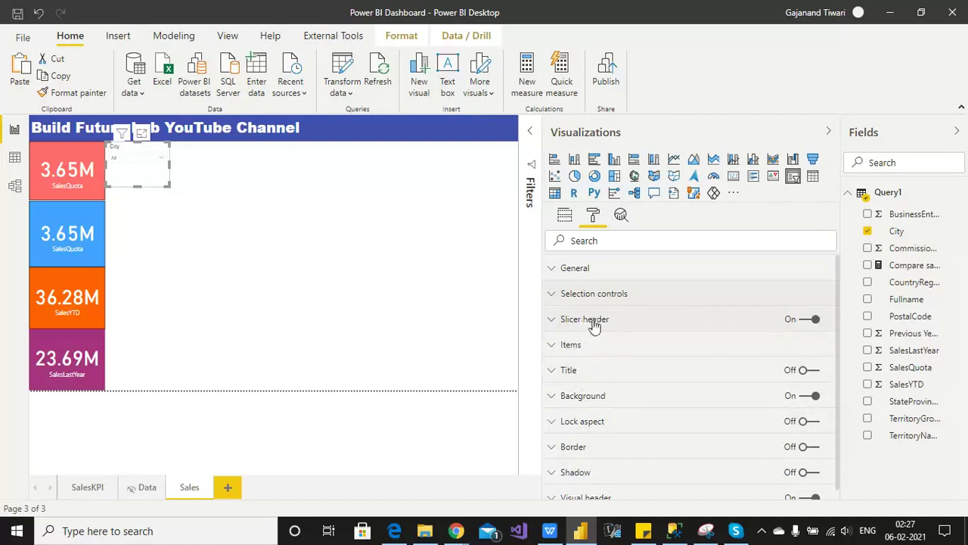
left_click(809, 320)
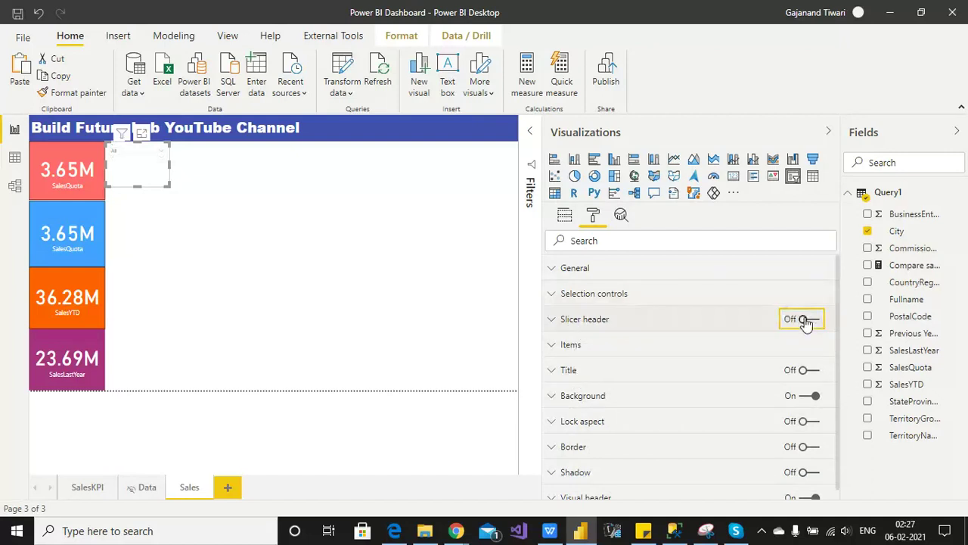
Change the font color of the City slicer's items to black
left_click(573, 348)
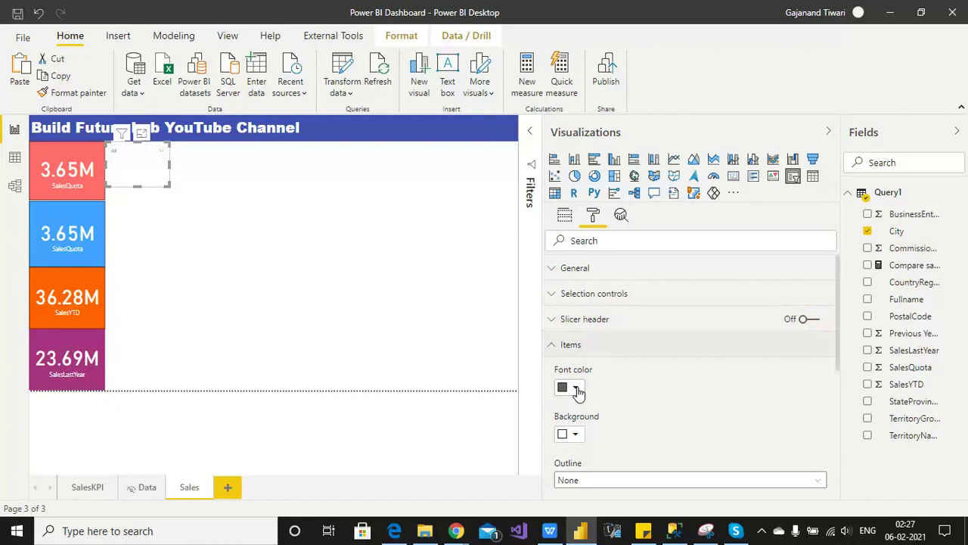
left_click(551, 345)
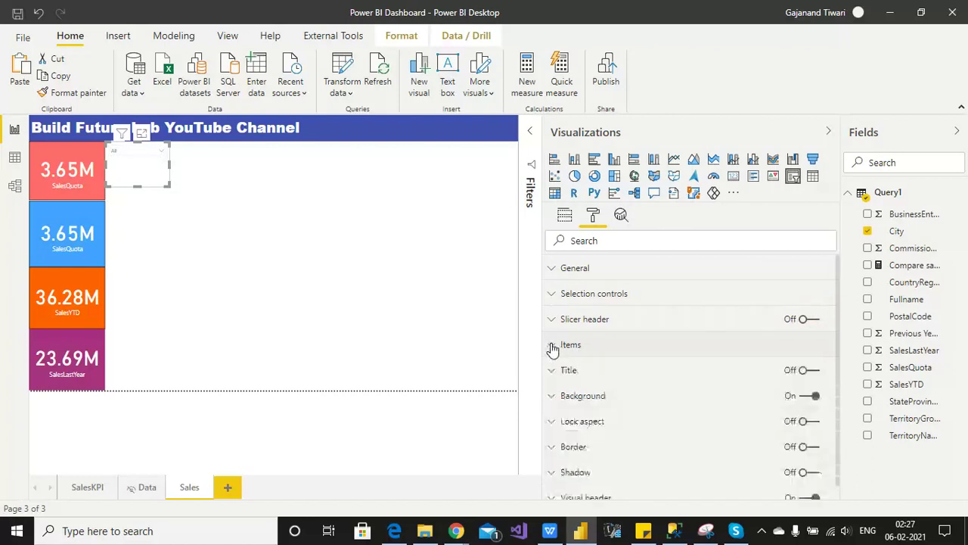
left_click(569, 345)
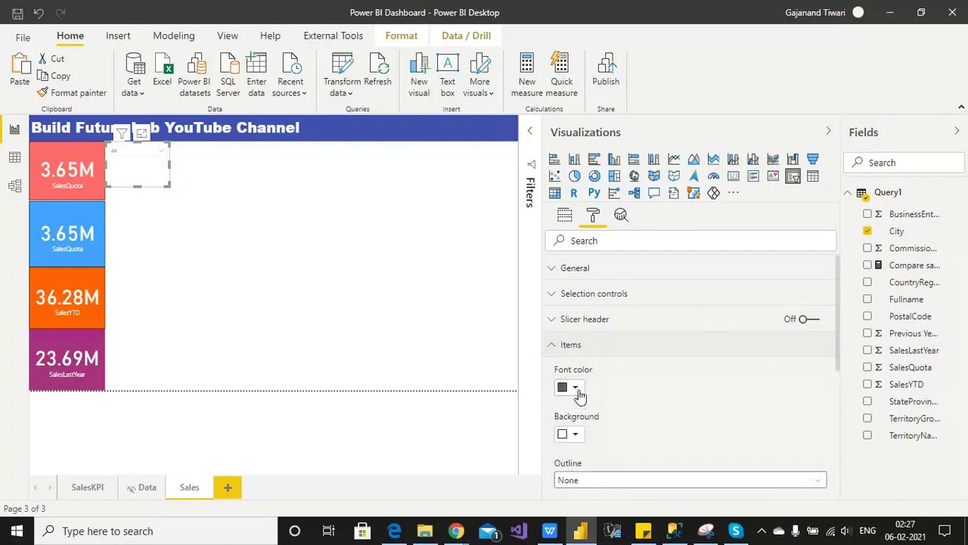
left_click(577, 388)
left_click(563, 419)
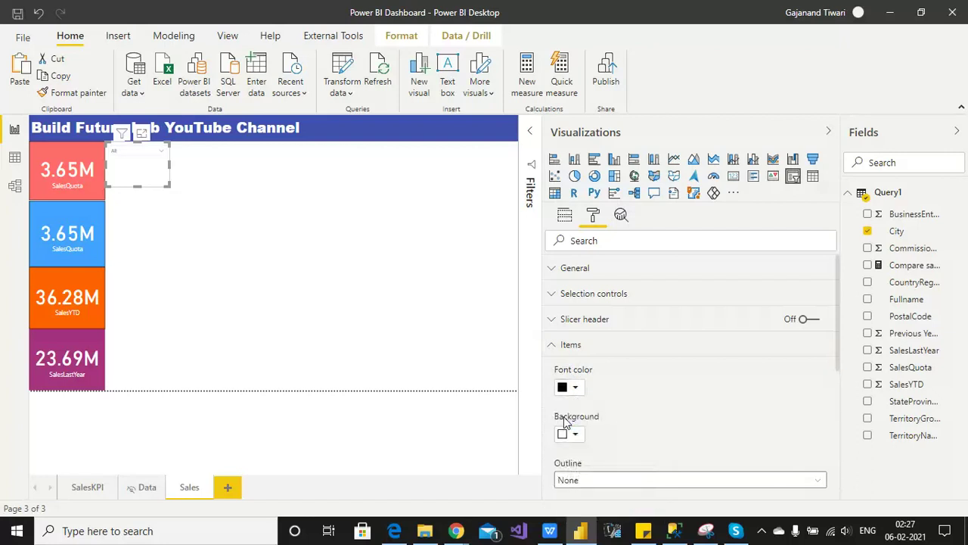
left_click(554, 346)
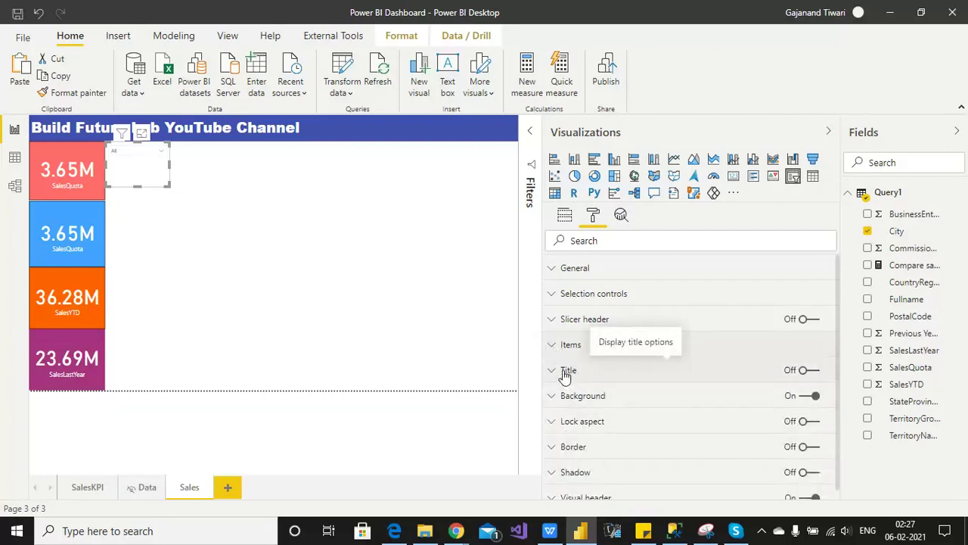
Turn on the City slicer's title and set its text to "City"
left_click(566, 371)
left_click(811, 370)
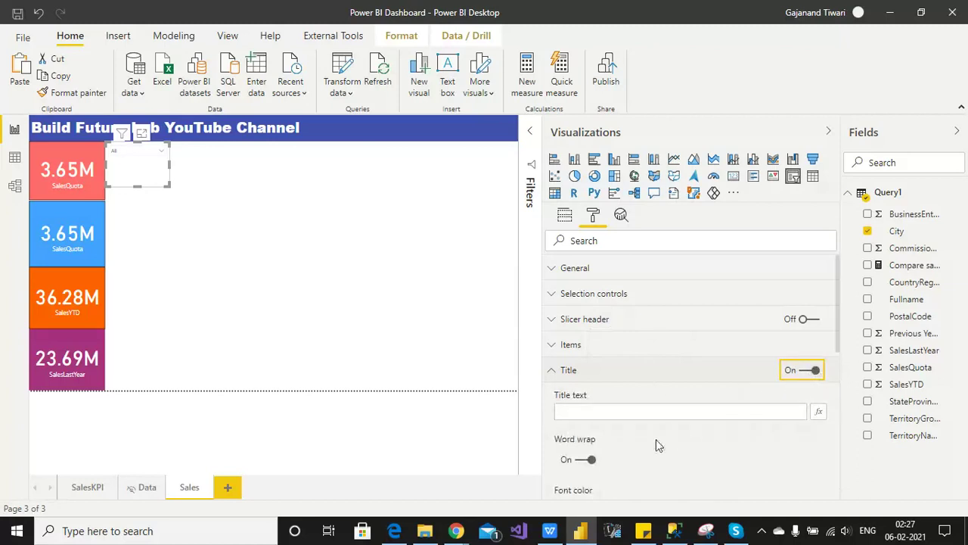
left_click(621, 410)
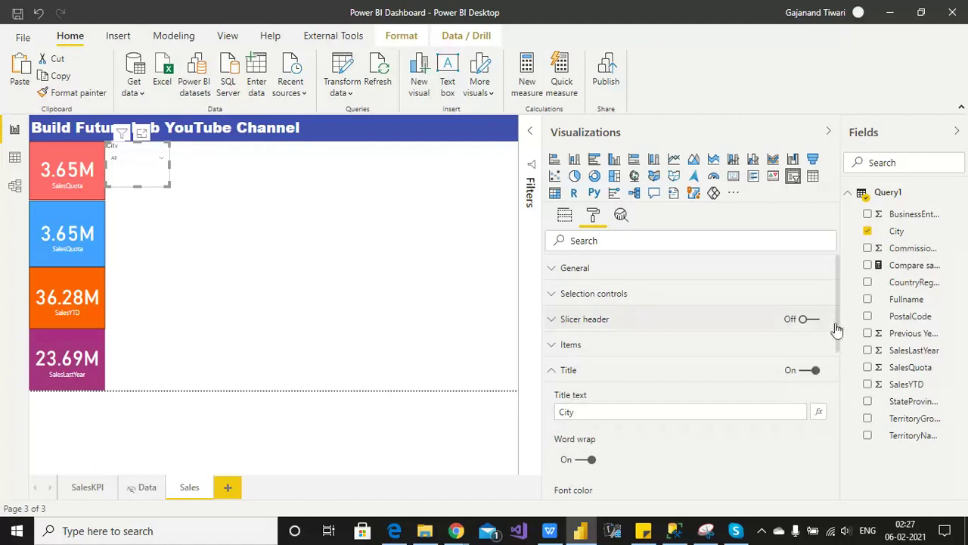
Give the City slicer's title a white font and an indigo background matching the page header
left_click_drag(837, 317, 838, 402)
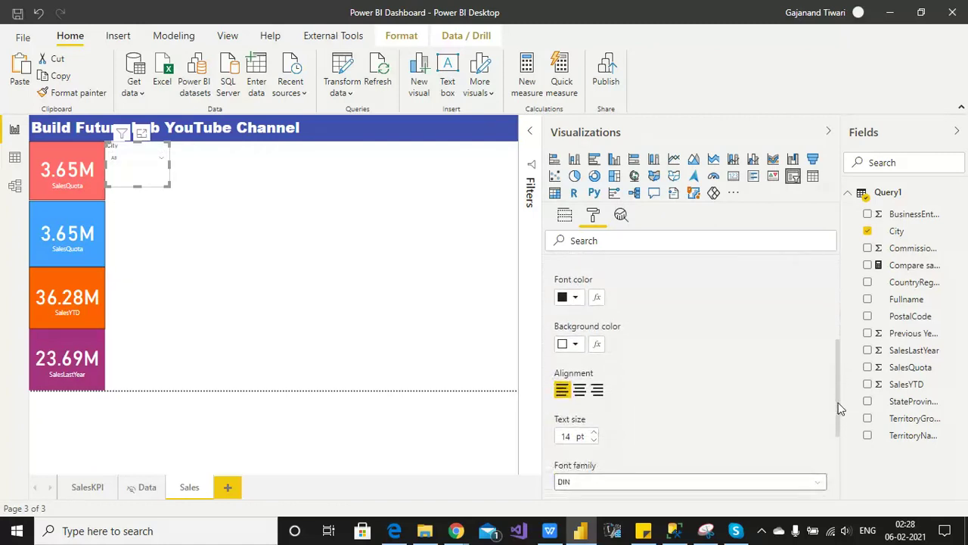
left_click(576, 297)
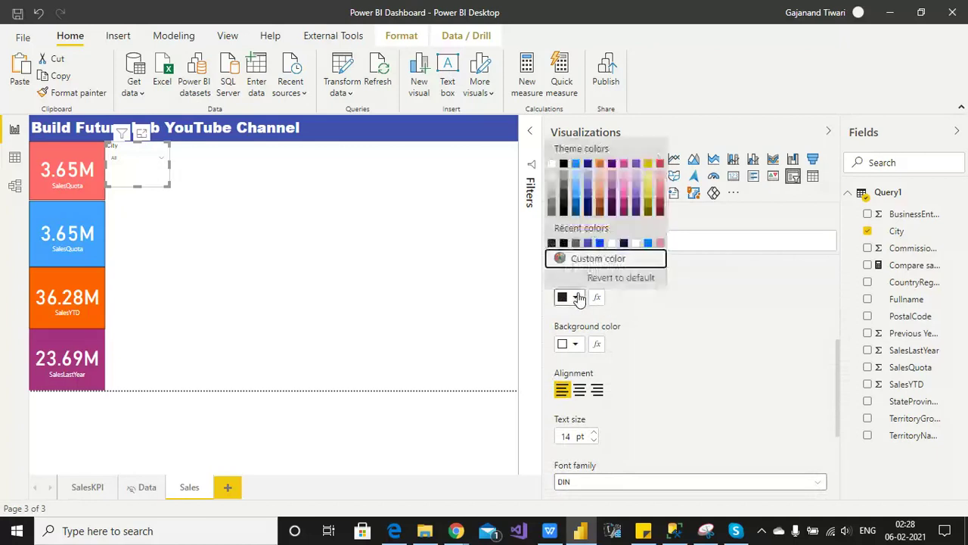
left_click(551, 163)
left_click(576, 344)
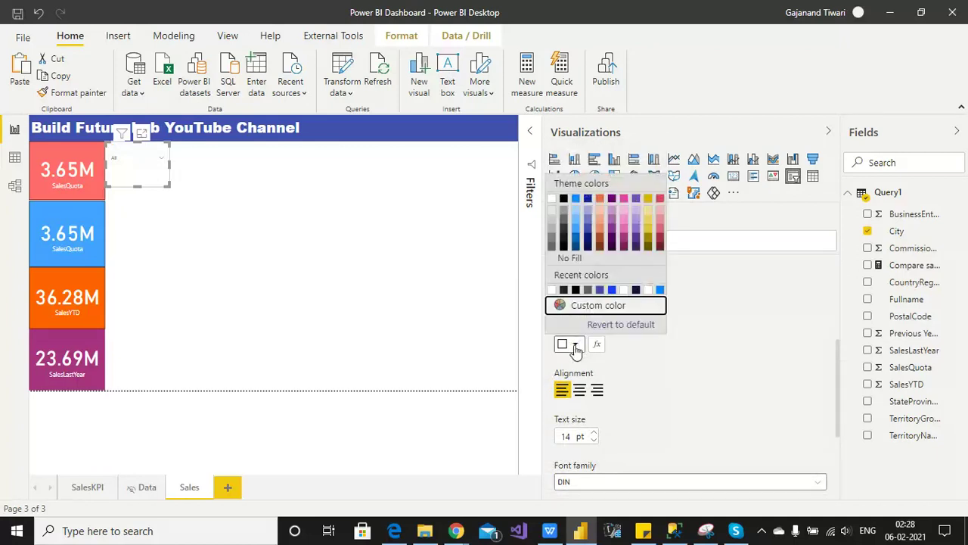
left_click(590, 234)
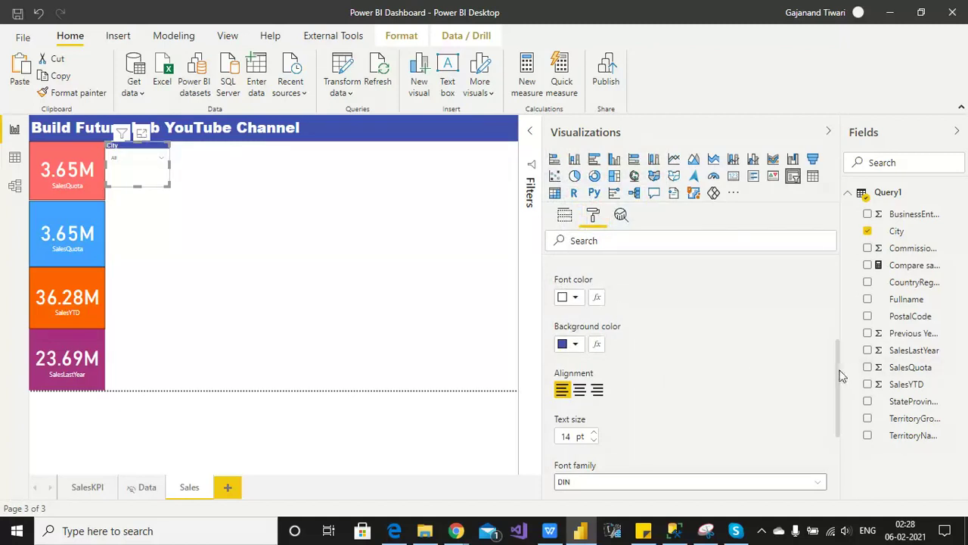
Set the City slicer's background color to the same indigo as the page header
left_click_drag(838, 378, 838, 478)
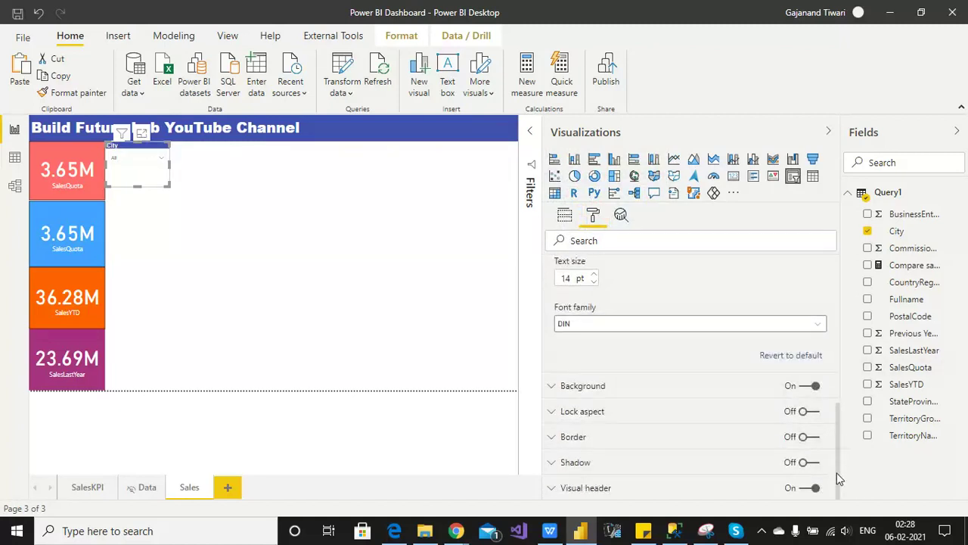
left_click(666, 392)
left_click(575, 428)
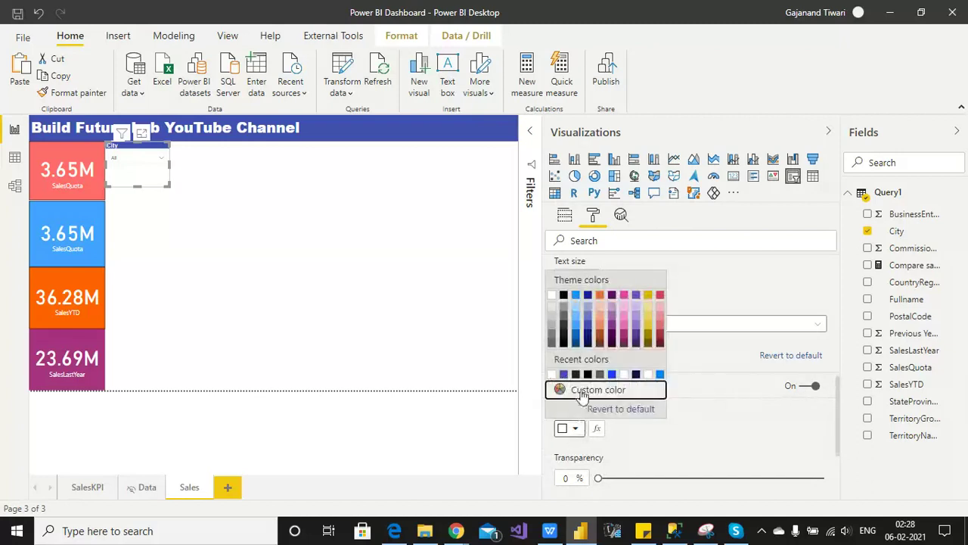
left_click(590, 330)
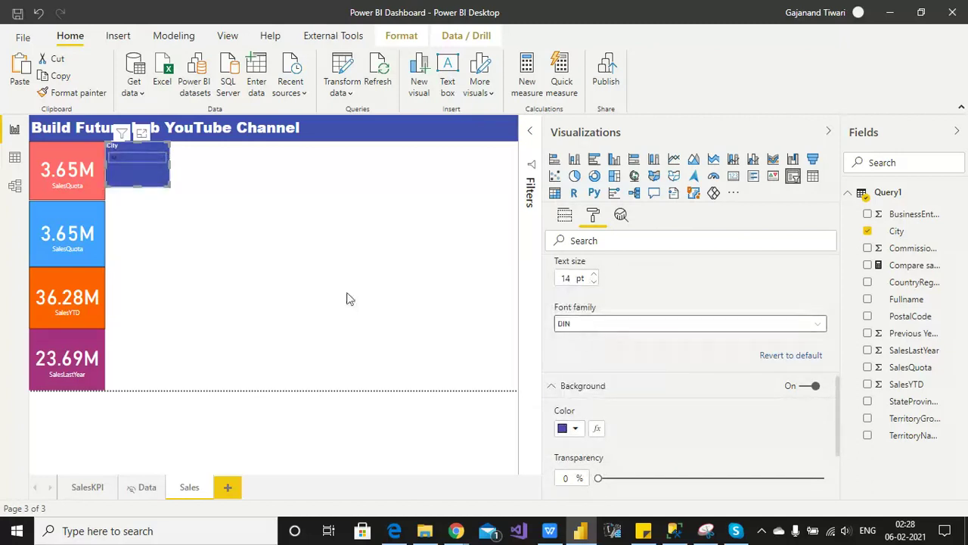
left_click(254, 304)
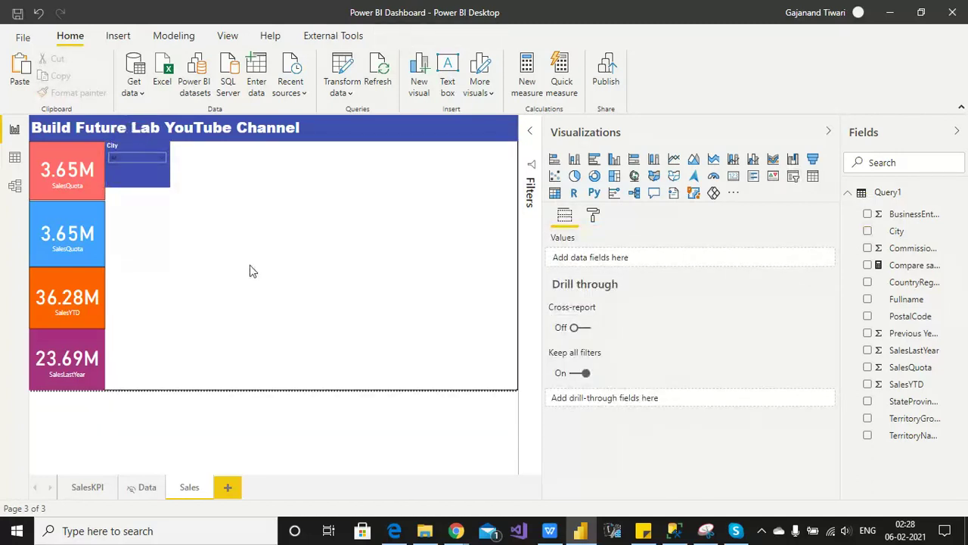
Delete the City slicer from the Sales page
left_click(148, 185)
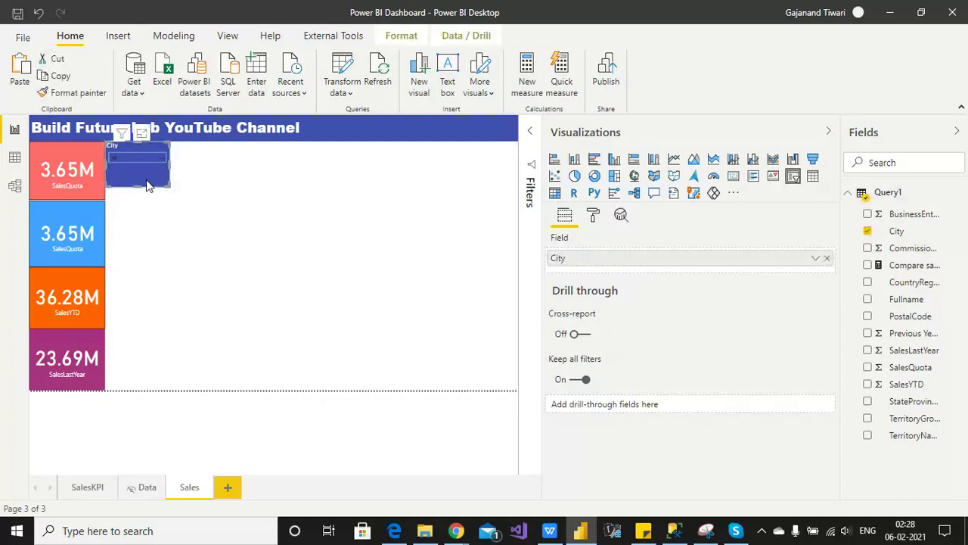
key("Delete")
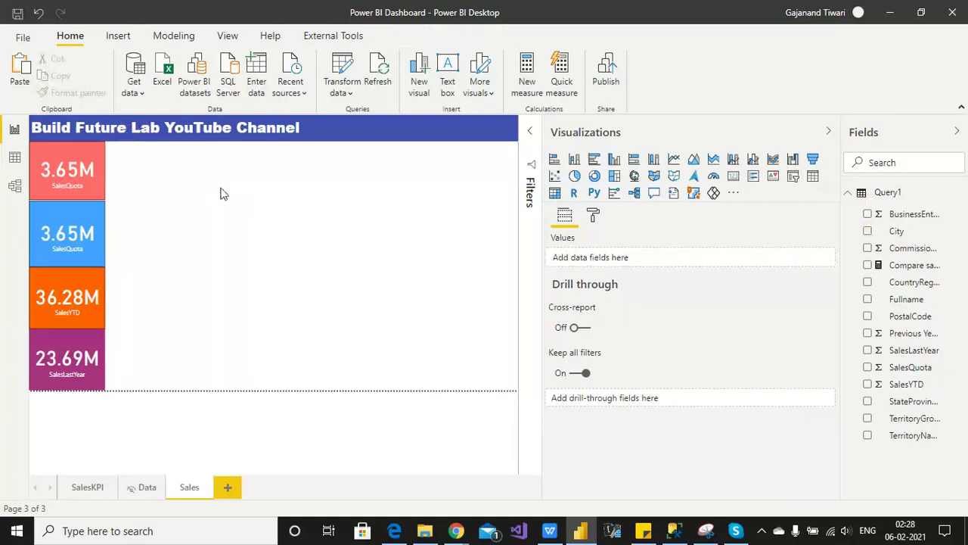
left_click(223, 190)
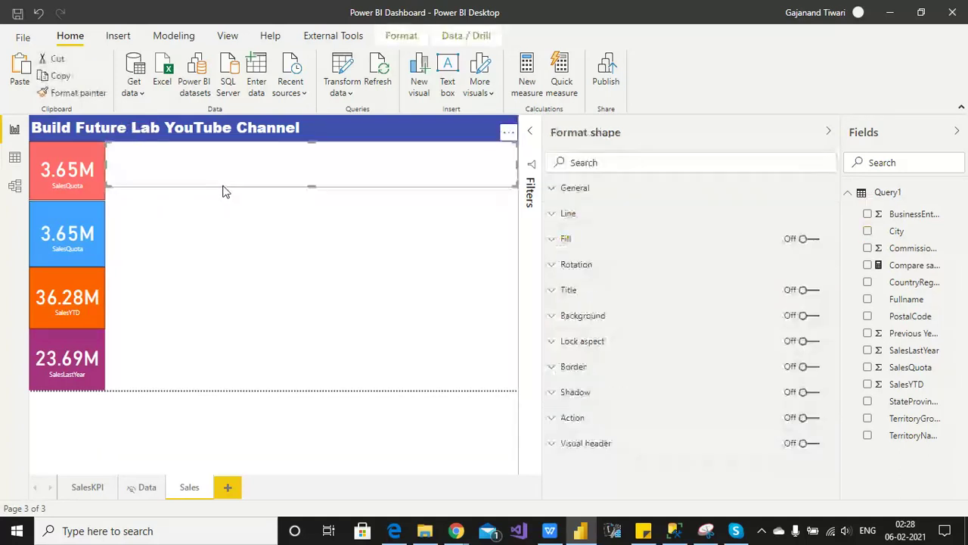
Copy the City, Region, Name, Territory, TerritoryGroup and State slicers from the SalesKPI page
left_click(88, 488)
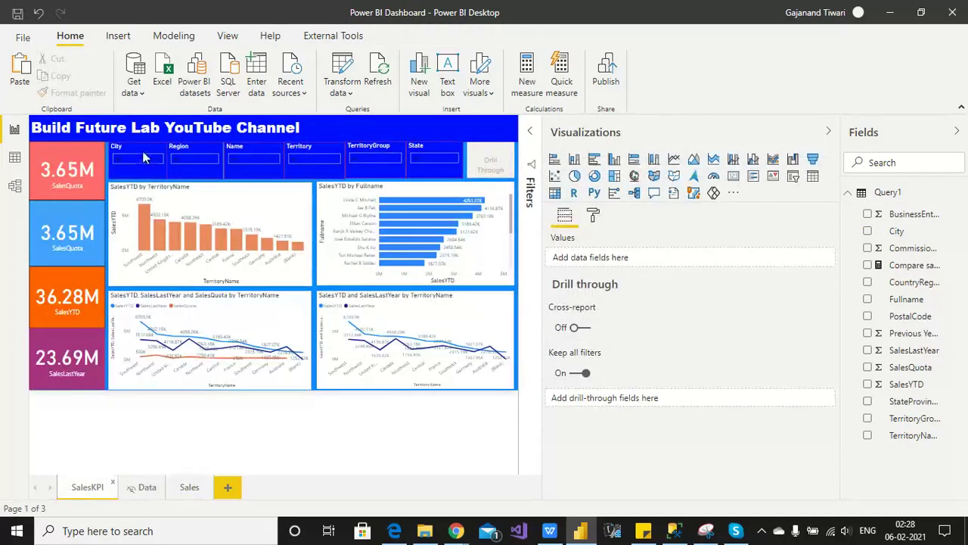
left_click(142, 155)
left_click(194, 157, "ctrl")
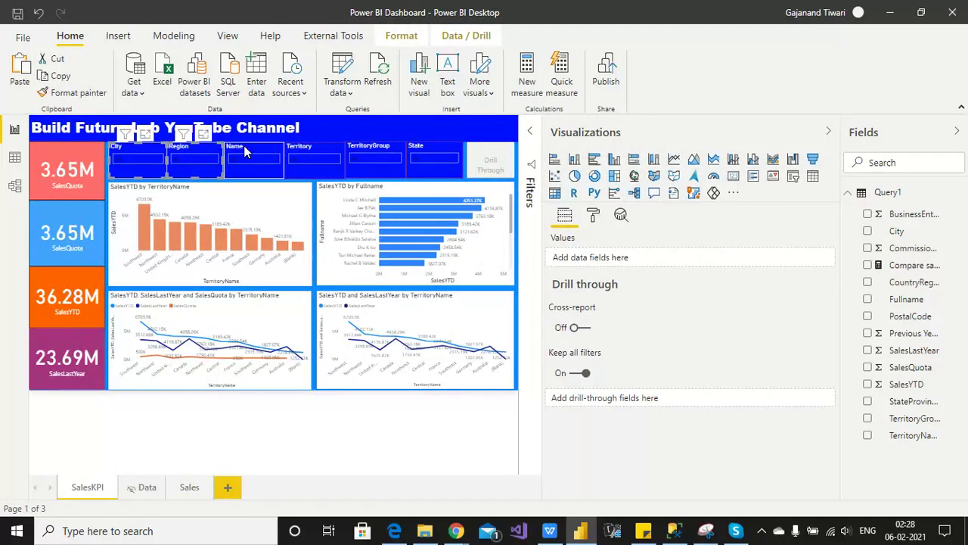
left_click(252, 157, "ctrl")
left_click(313, 145, "ctrl")
left_click(367, 145, "ctrl")
left_click(436, 152, "ctrl")
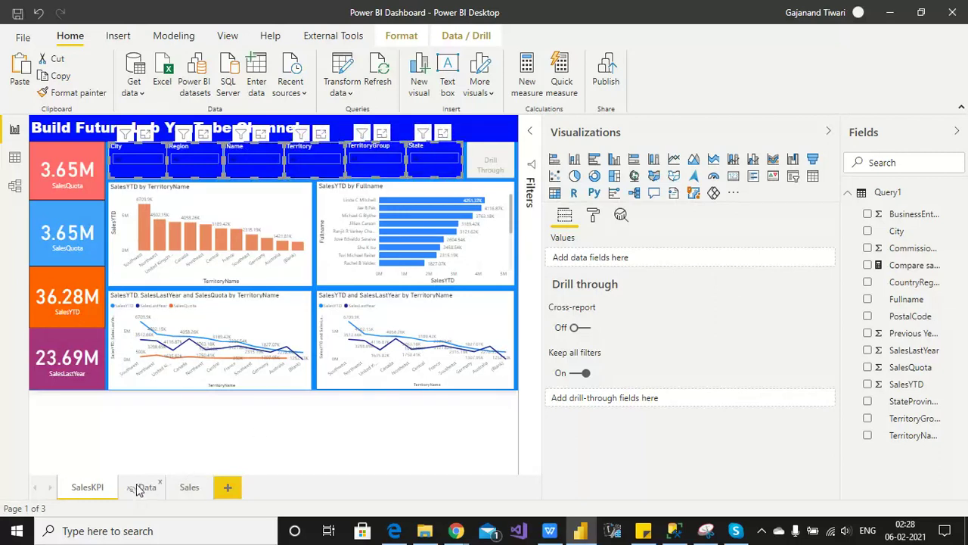
Paste the six copied slicers onto the Sales page without keeping them in sync with the originals
left_click(189, 487)
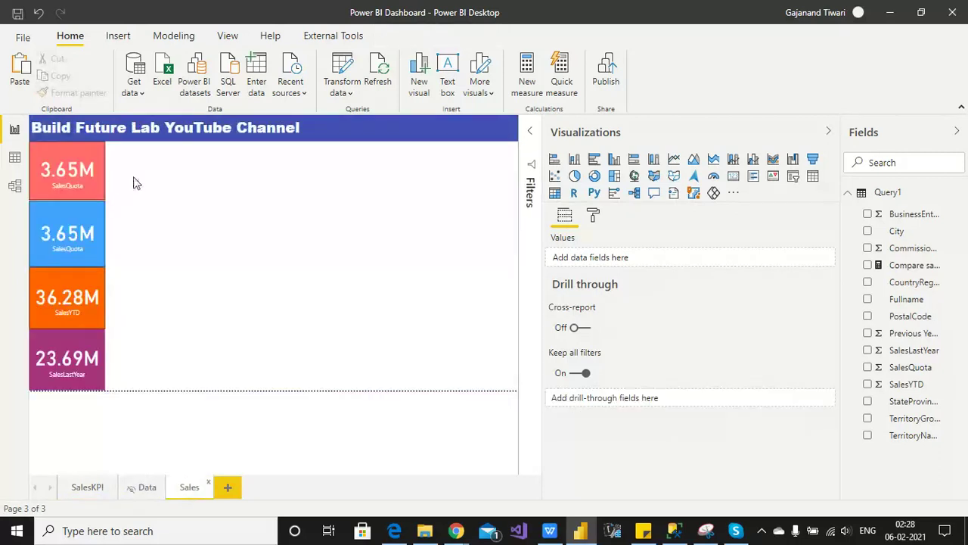
left_click(158, 157)
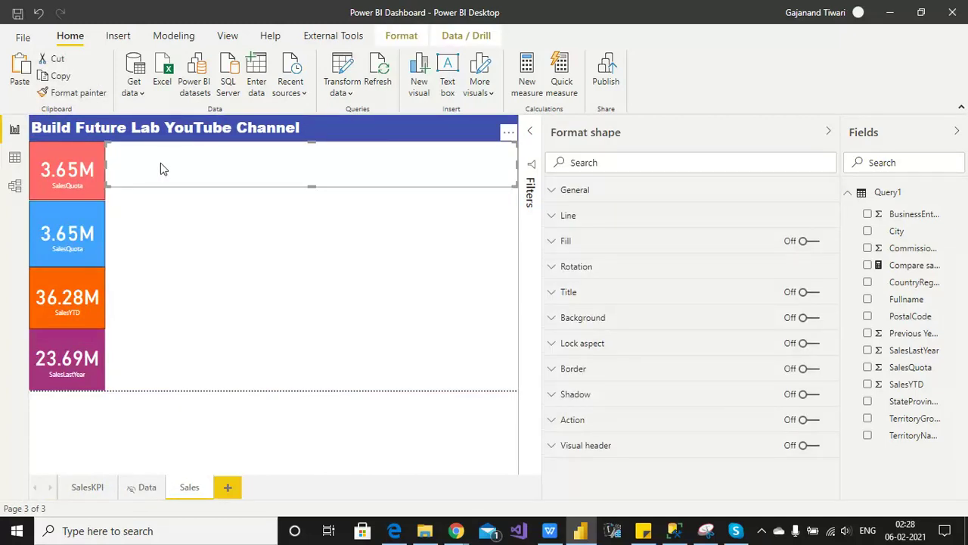
key("ctrl+v")
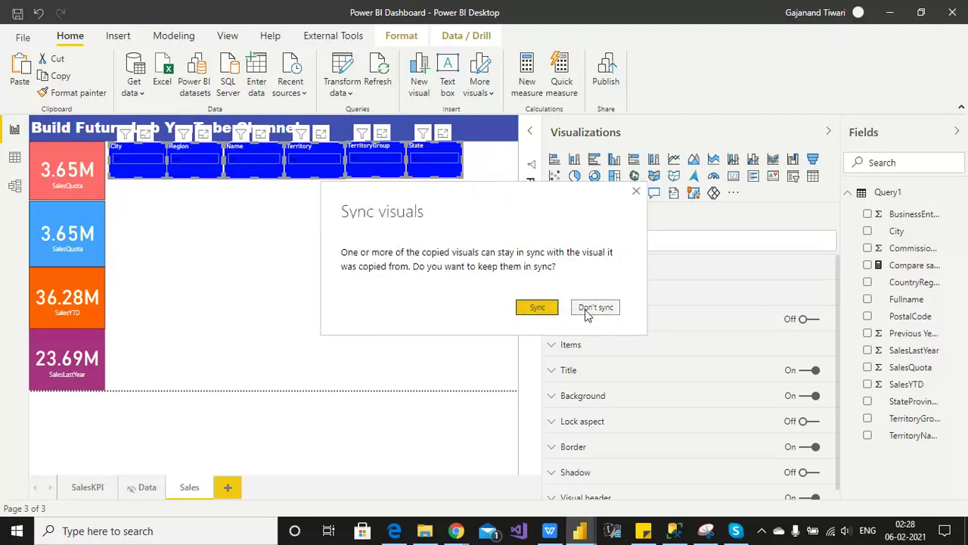
left_click(587, 313)
left_click(257, 301)
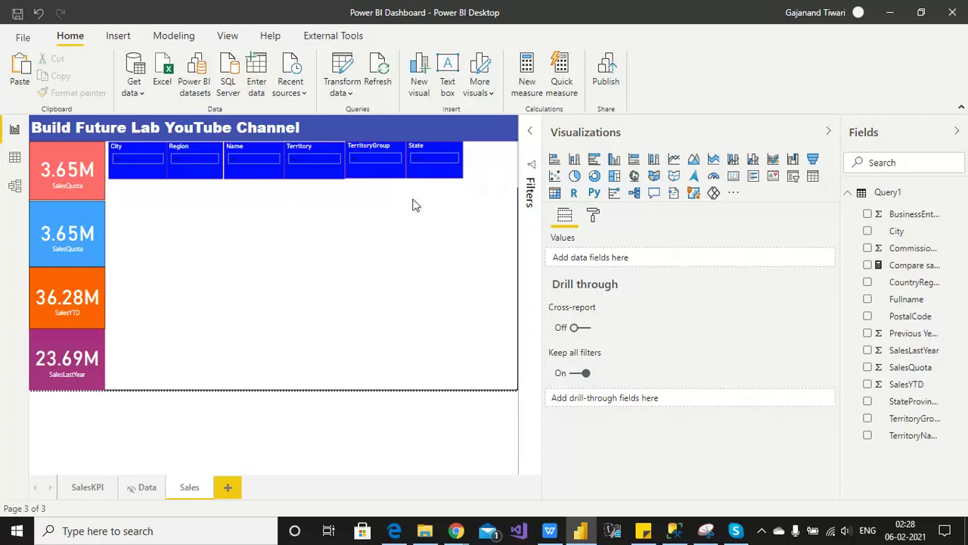
Reduce the height of the rectangle behind the slicers slightly so it fits the slicer row more closely
left_click(363, 184)
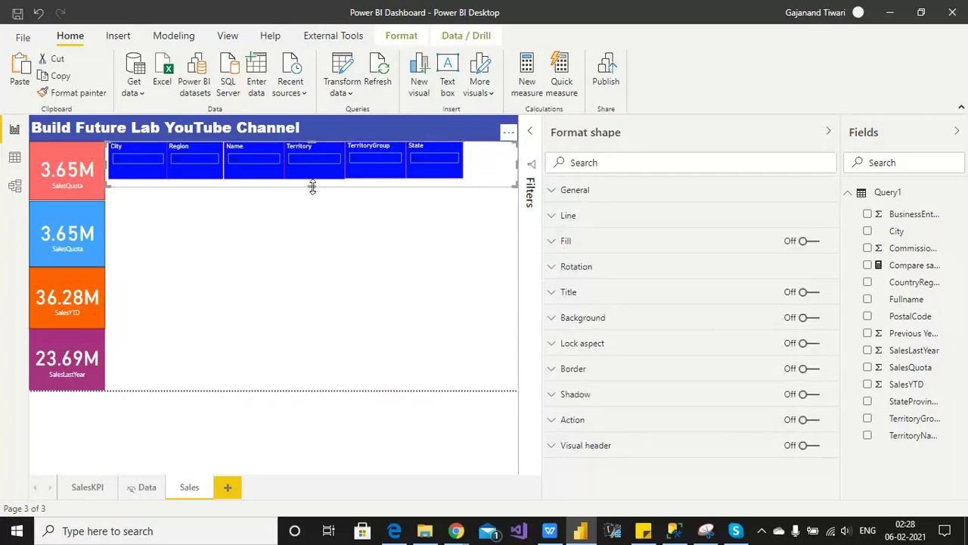
left_click_drag(312, 181, 312, 184)
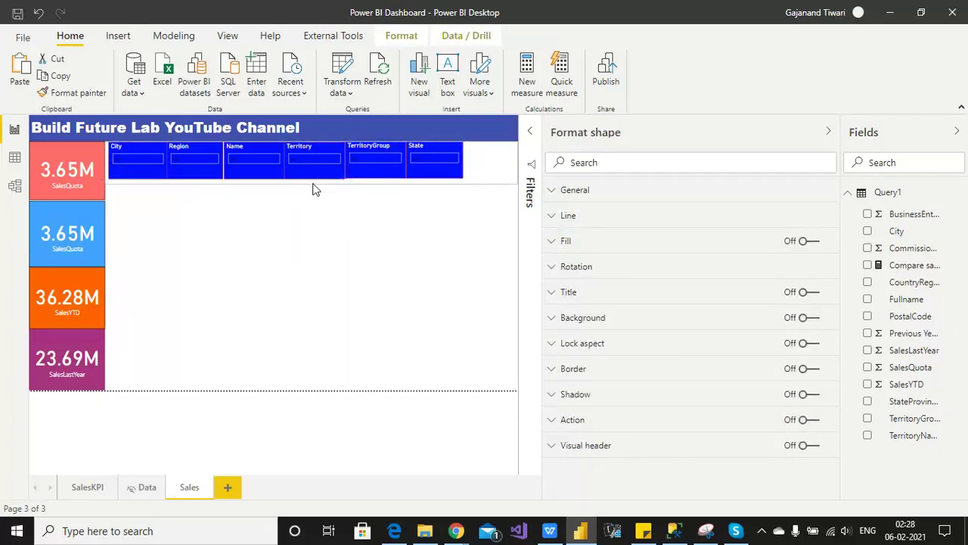
left_click(295, 240)
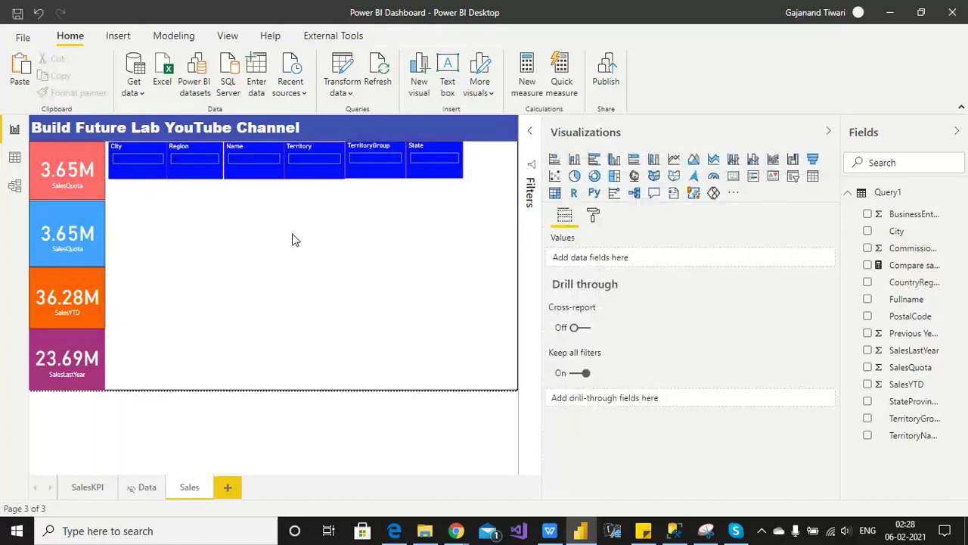
Copy the Drill Through button from the SalesKPI page and paste it beside the State slicer on the Sales page
left_click(82, 494)
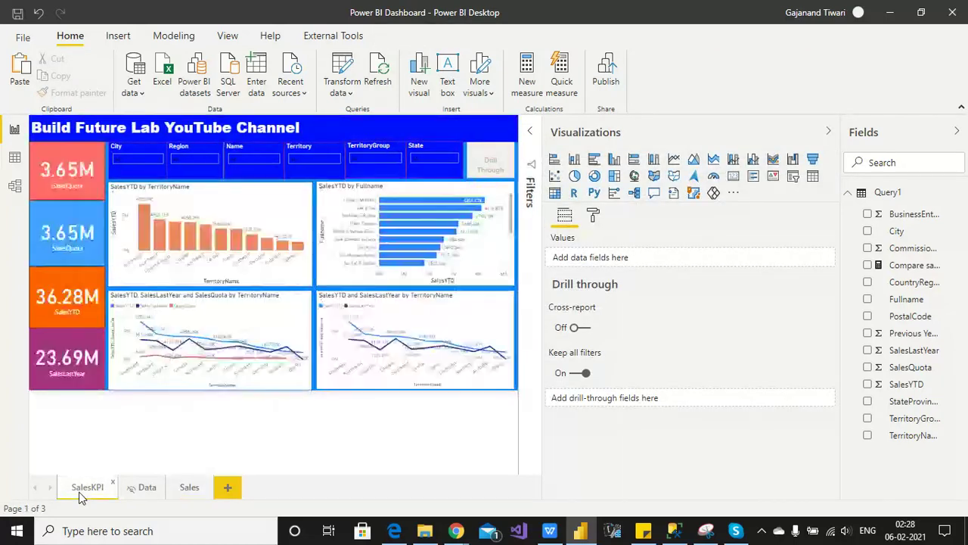
left_click(482, 166)
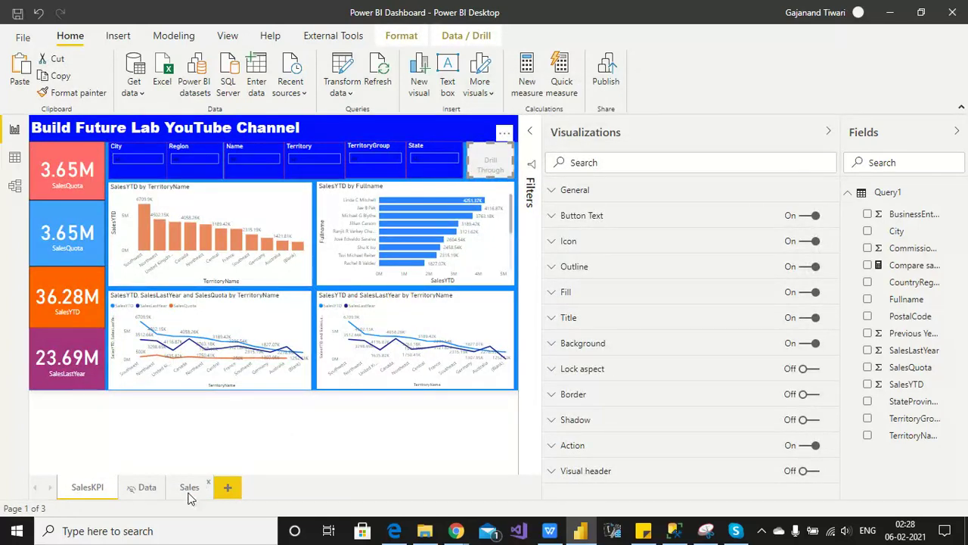
left_click(189, 488)
left_click(497, 161)
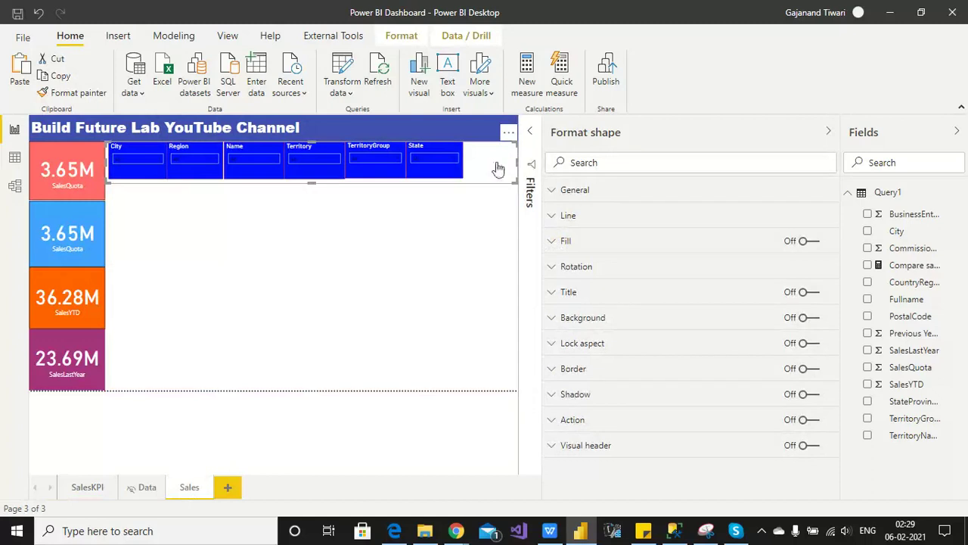
left_click(496, 166)
left_click(462, 244)
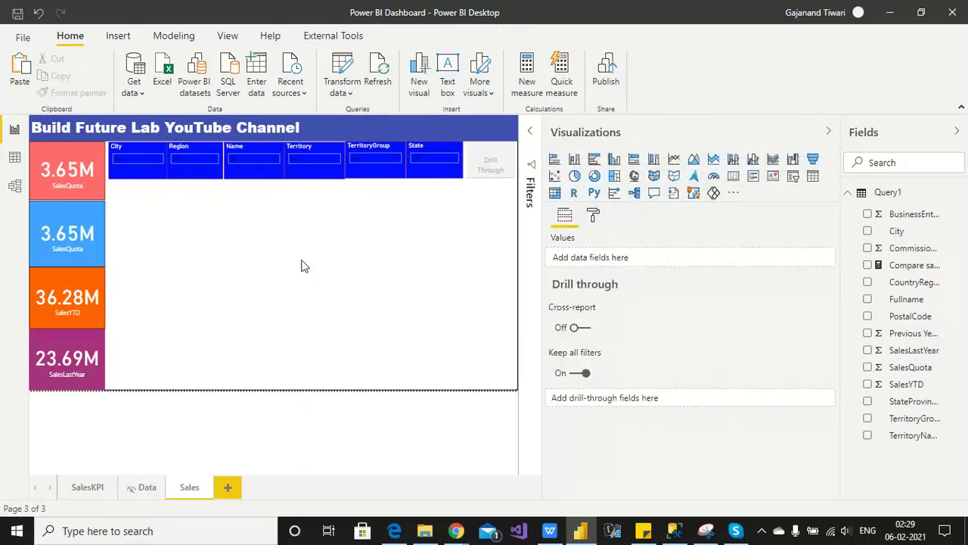
Set the Sales page background to a golden yellow theme color with 4% transparency
left_click(594, 219)
left_click(598, 319)
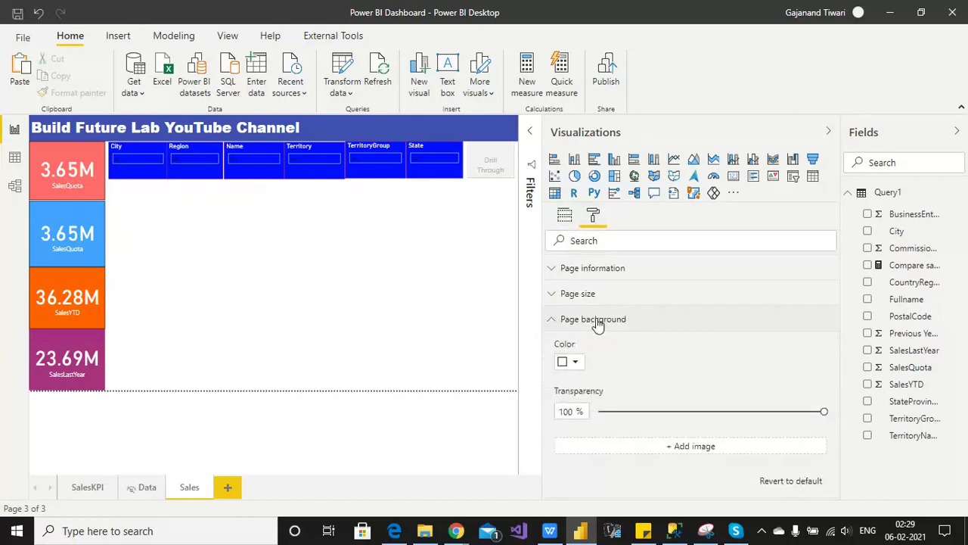
left_click(574, 363)
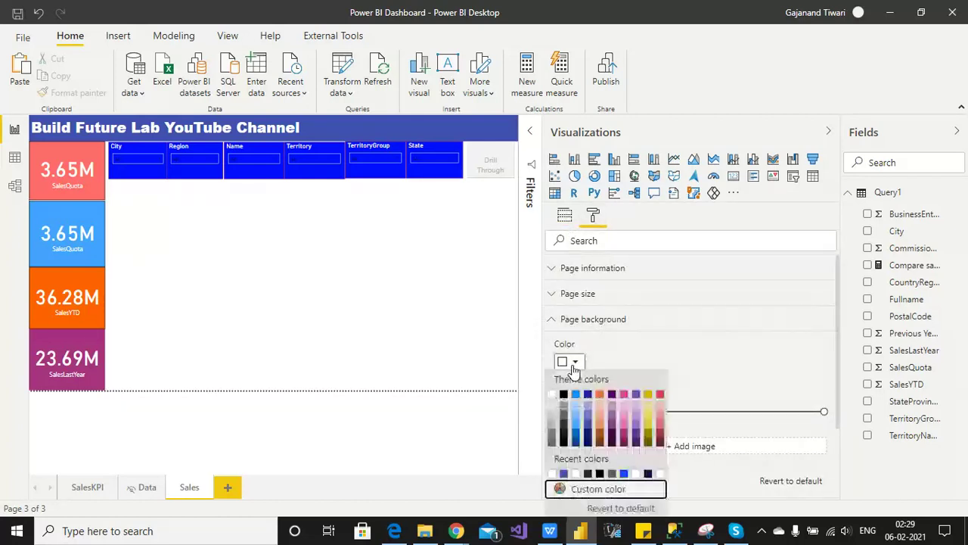
left_click(648, 424)
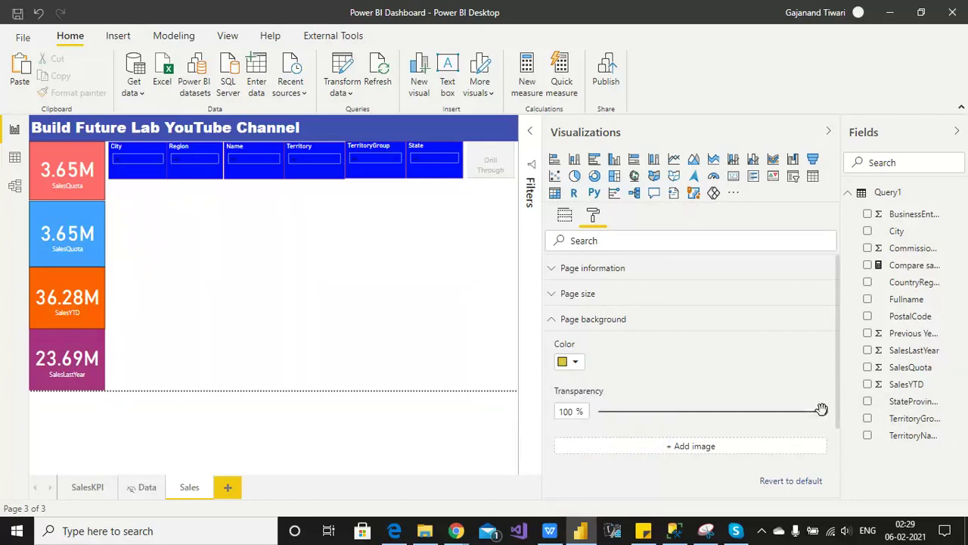
left_click_drag(823, 410, 607, 410)
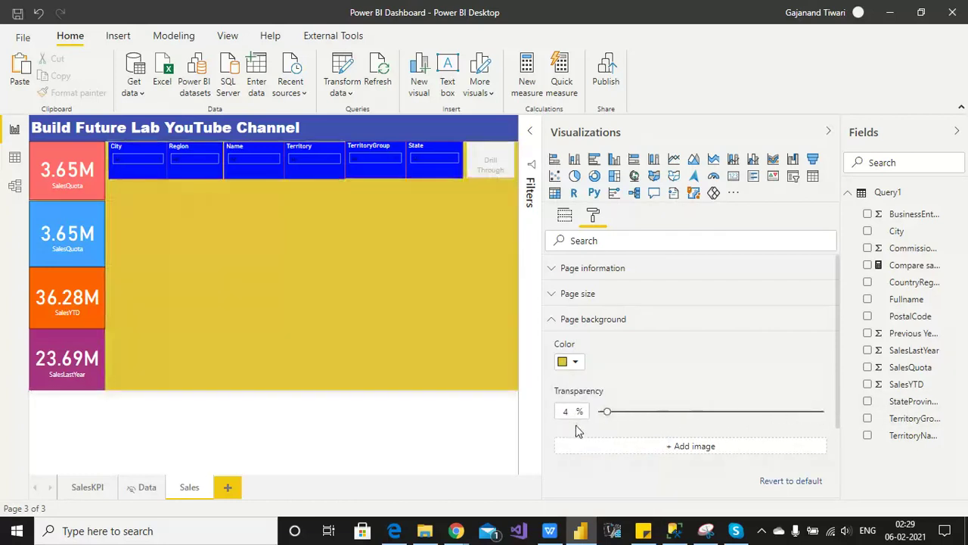